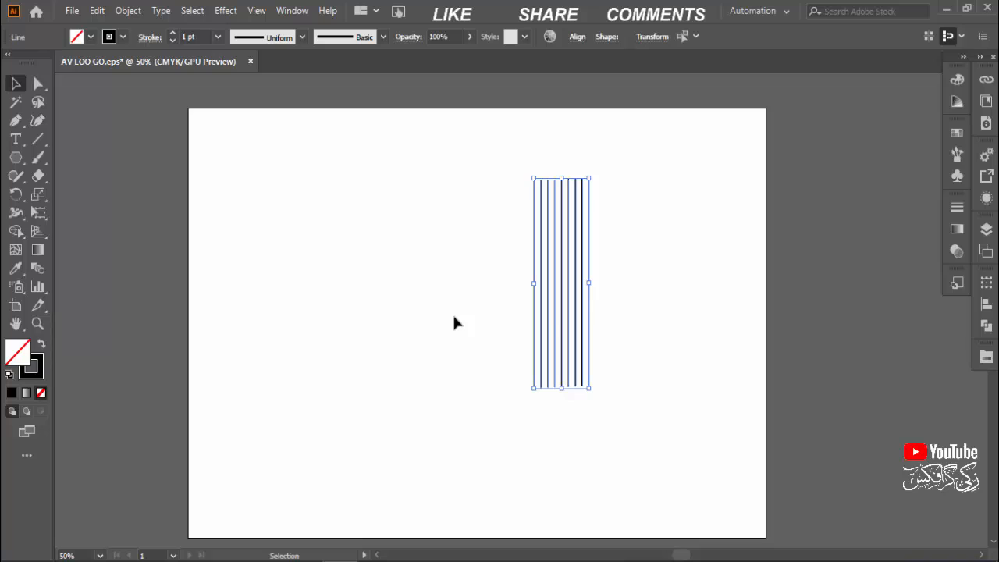
Select all the vertical lines and combine them into one group
{"action": "key", "text": "a"}
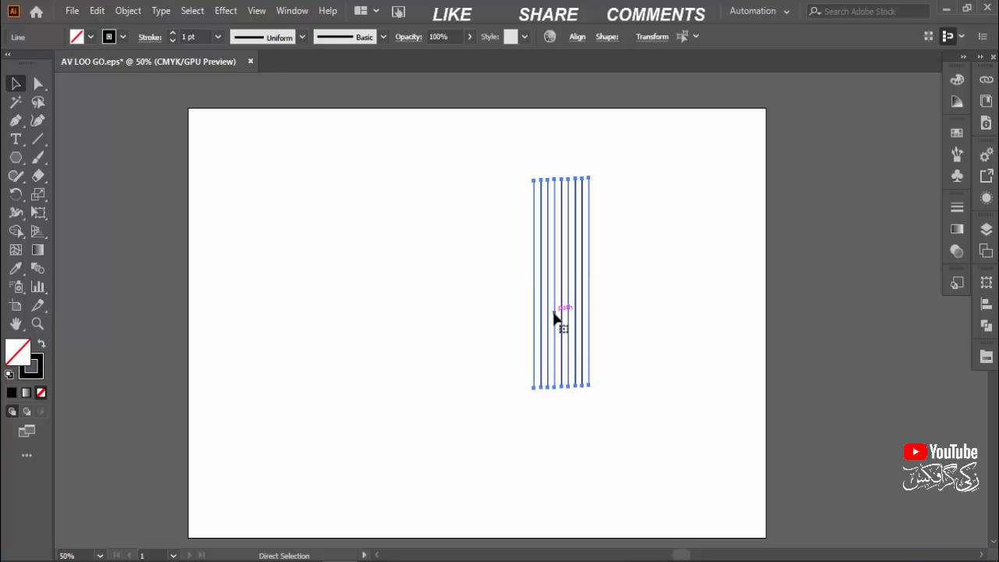
{"action": "key", "text": "g"}
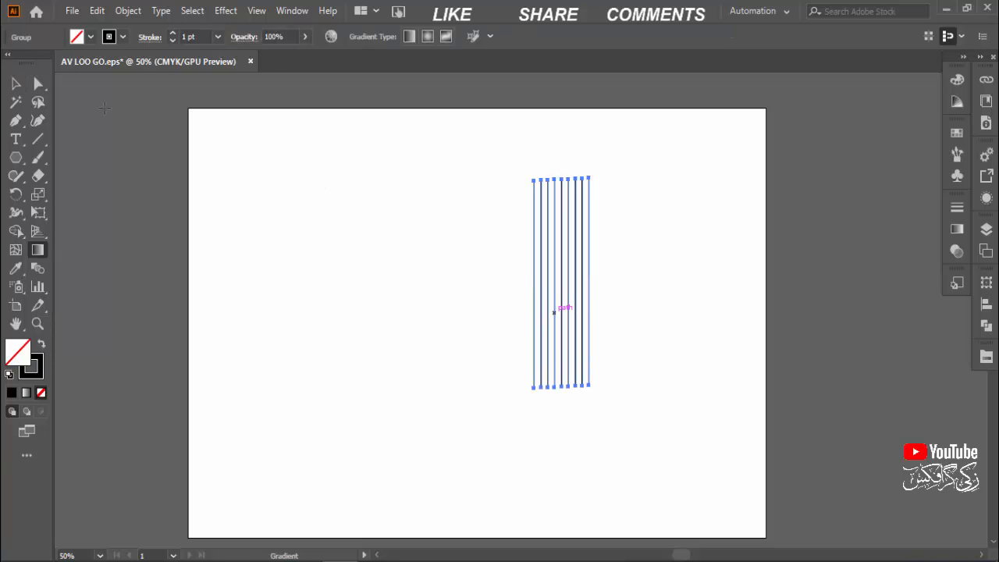
{"action": "left_click", "coordinate": [15, 84]}
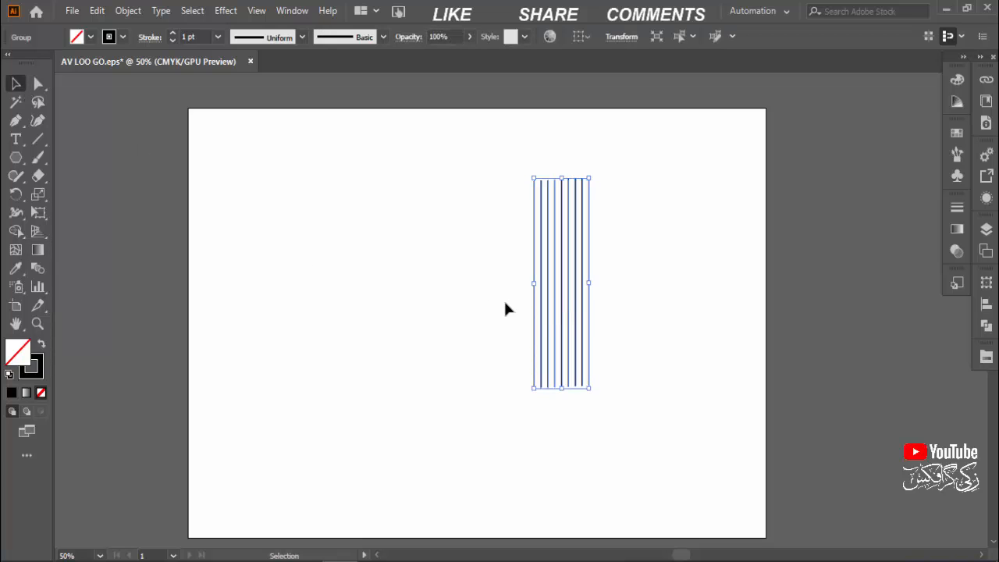
Rotate the grouped lines to a 60° angle
{"action": "left_click_drag", "start_coordinate": [505, 300], "coordinate": [479, 315]}
{"action": "key", "text": "ctrl+plus"}
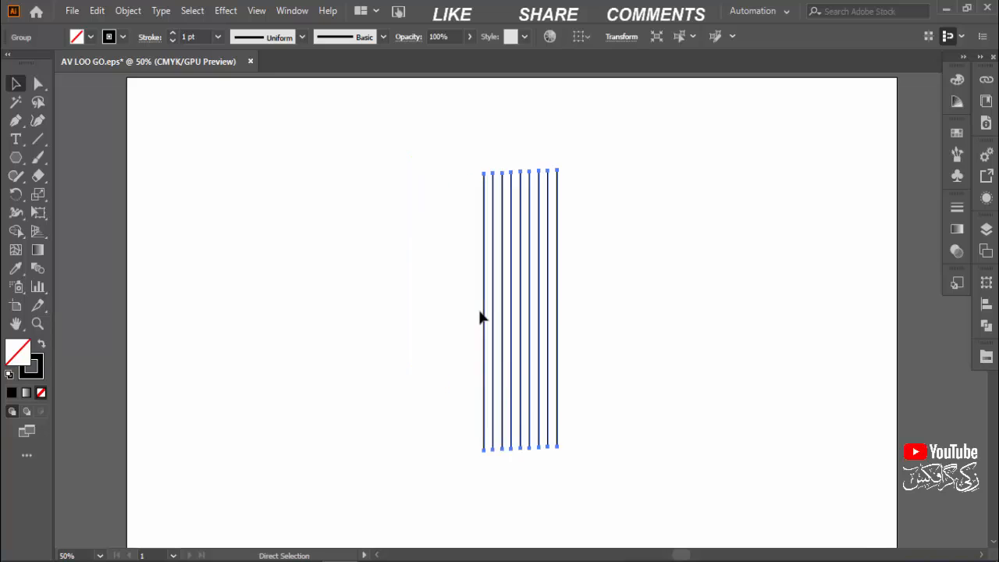
{"action": "key", "text": "ctrl+plus"}
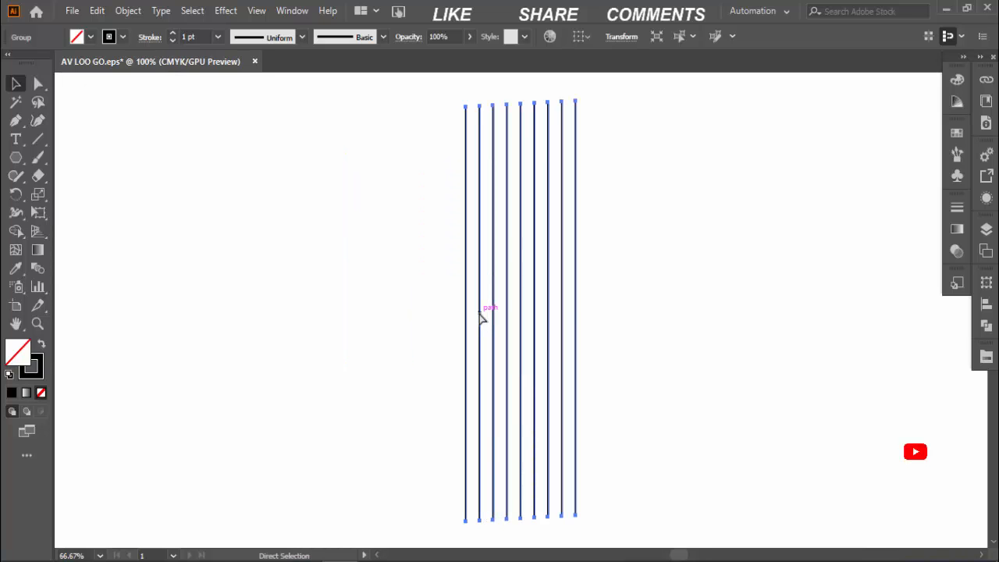
{"action": "left_click", "coordinate": [632, 303]}
{"action": "left_click", "coordinate": [562, 301]}
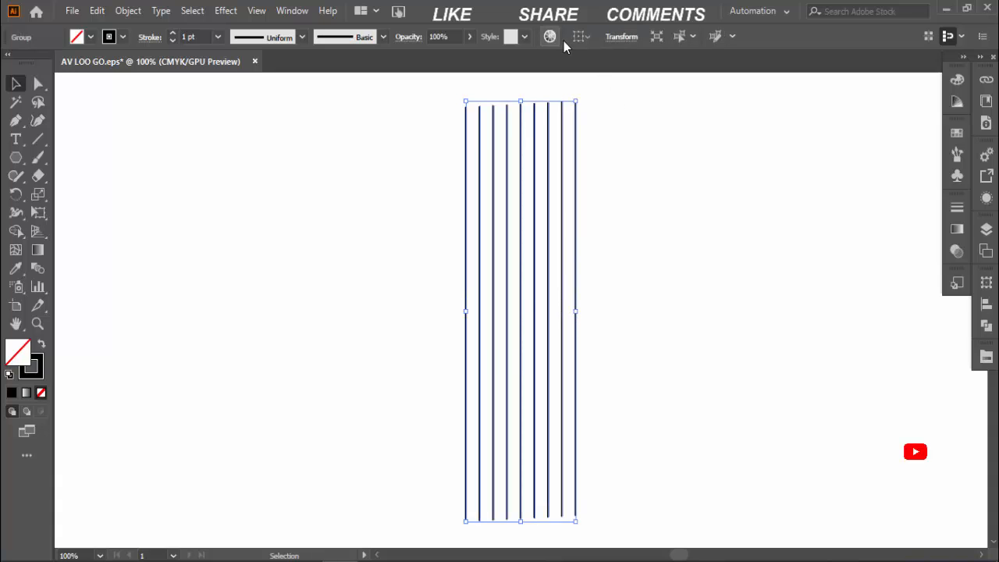
{"action": "left_click", "coordinate": [622, 39]}
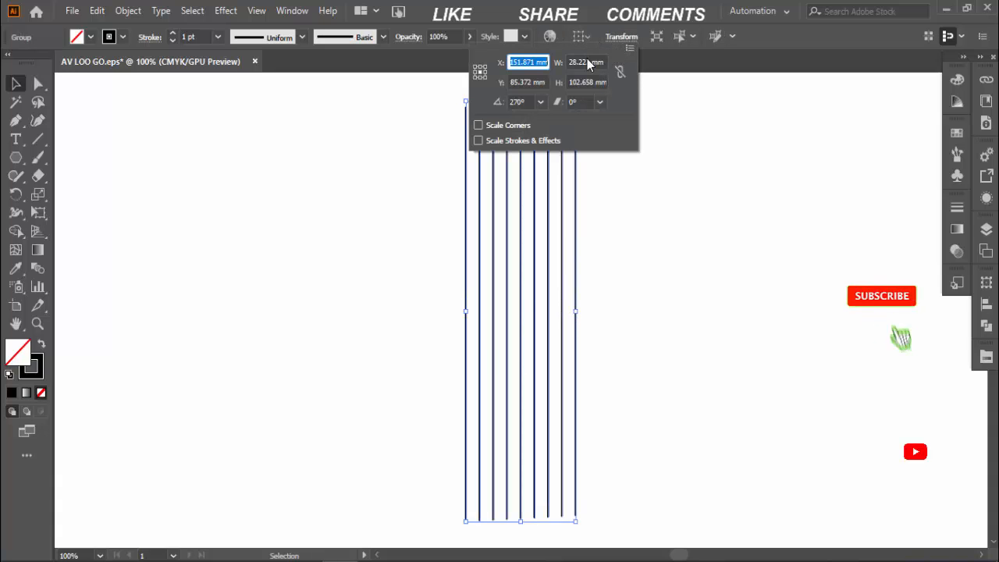
{"action": "left_click", "coordinate": [540, 103]}
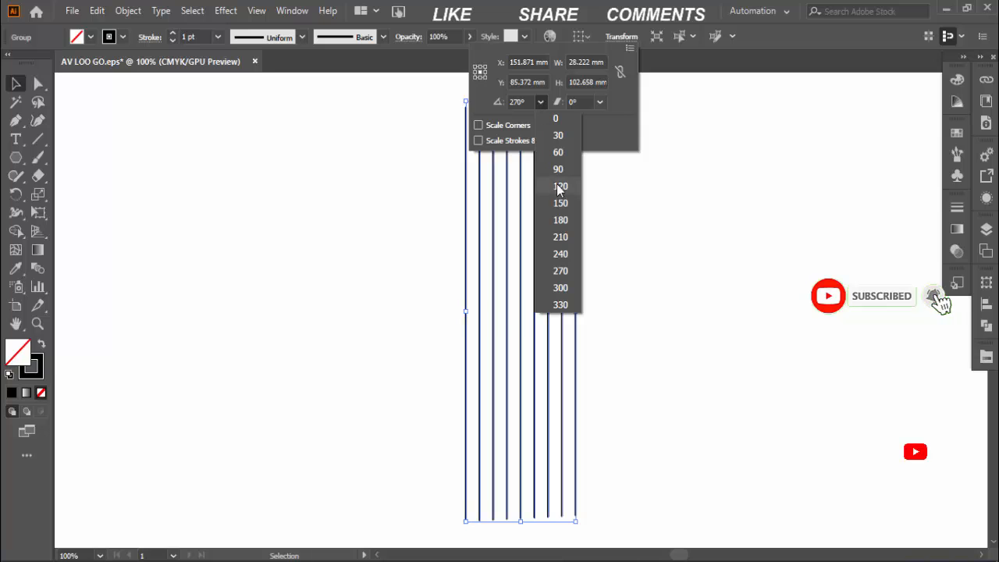
{"action": "key", "text": "Escape"}
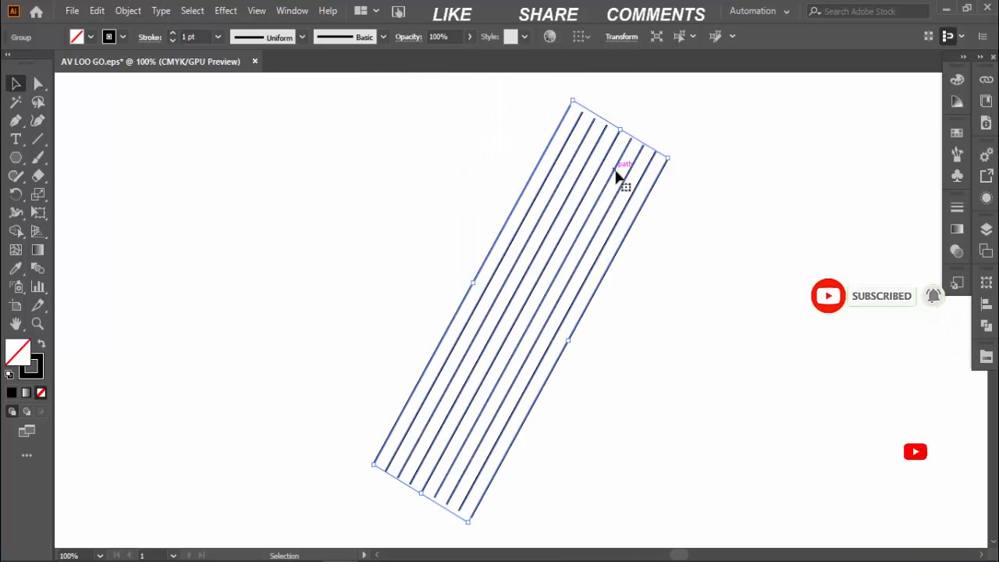
Reflect a copy of the slanted line group across the horizontal axis to form an X-shaped lattice
{"action": "right_click", "coordinate": [614, 172]}
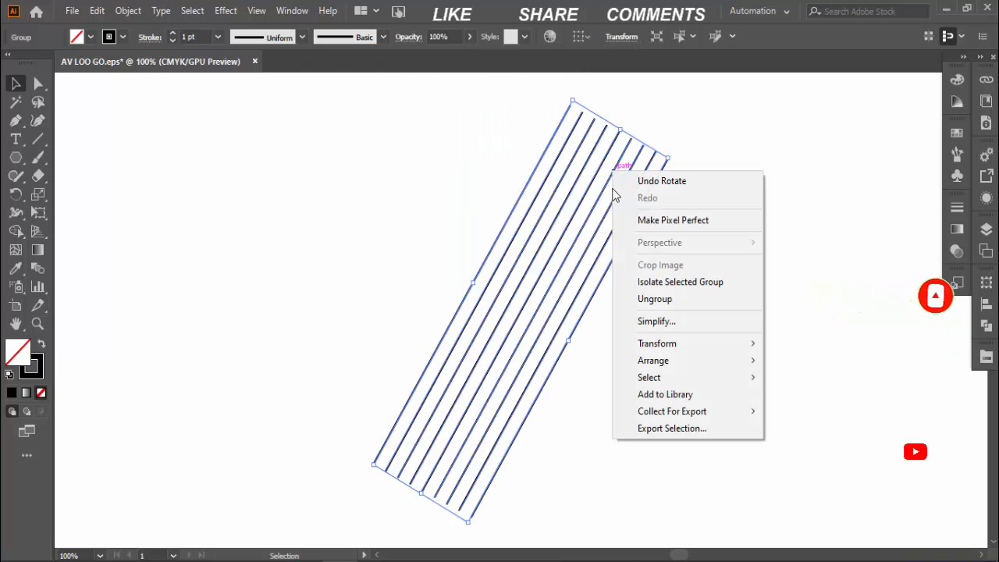
{"action": "mouse_move", "coordinate": [692, 347]}
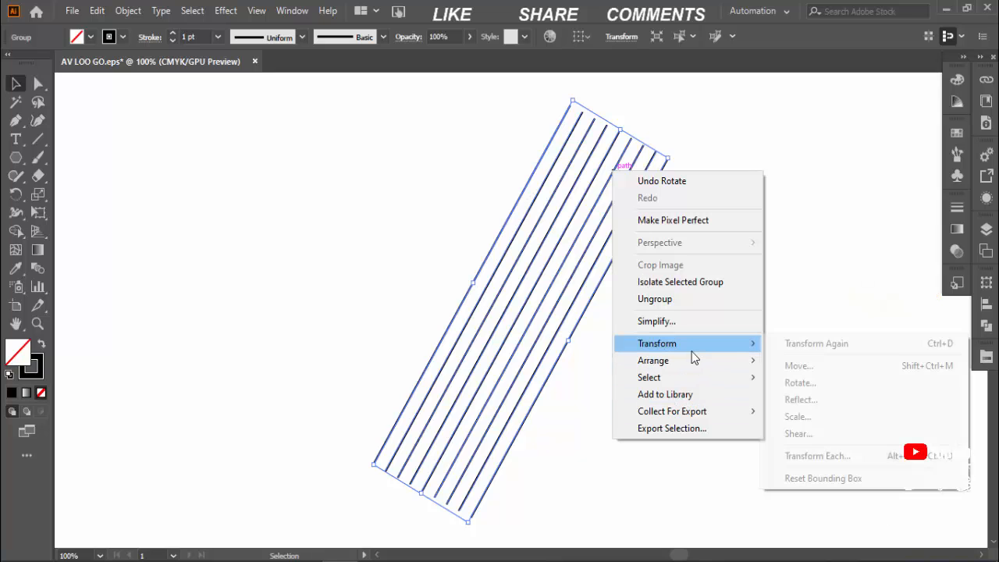
{"action": "left_click", "coordinate": [798, 399]}
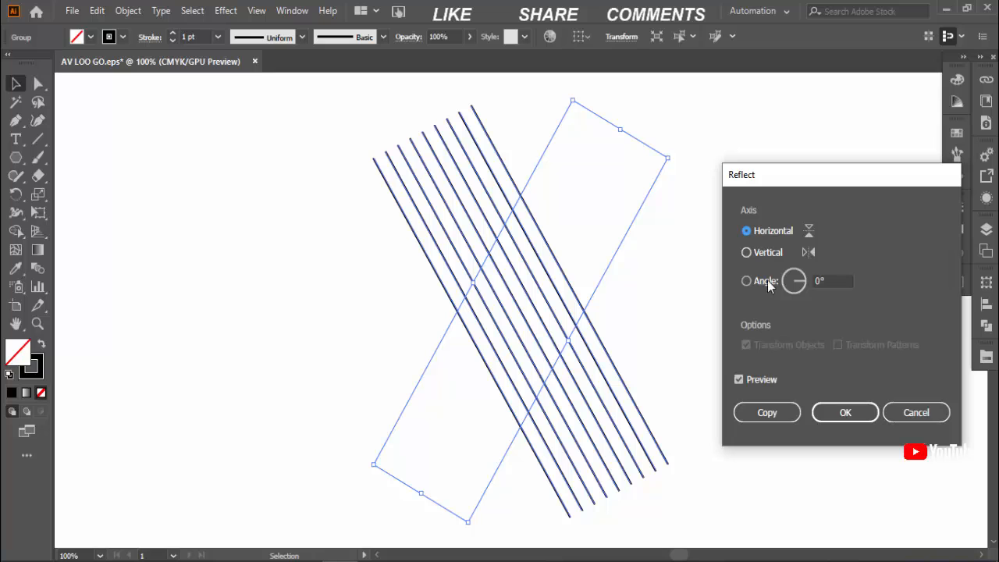
{"action": "left_click", "coordinate": [788, 414]}
{"action": "left_click", "coordinate": [590, 350]}
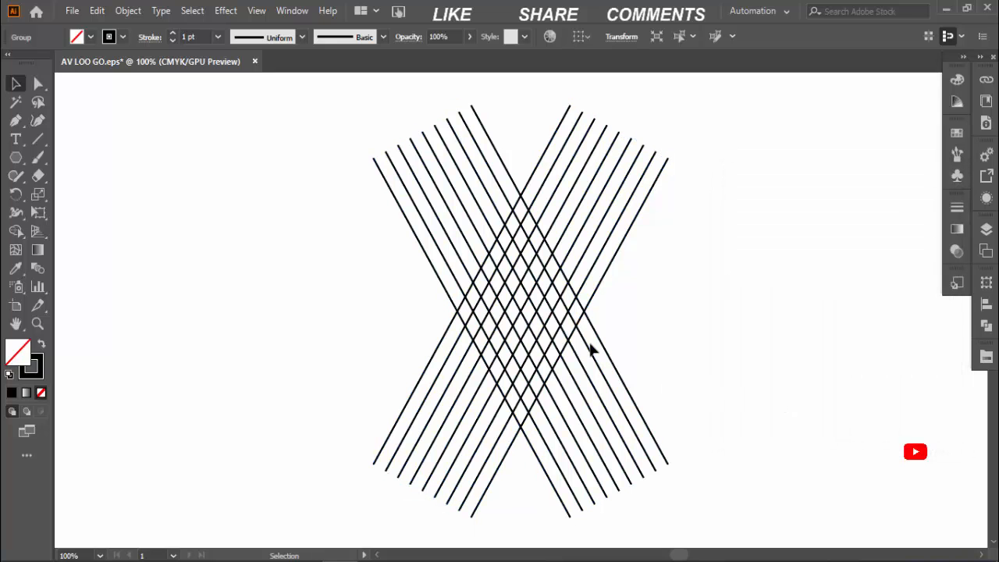
Duplicate the original 60° line group in place, directly over itself
{"action": "left_click", "coordinate": [598, 301]}
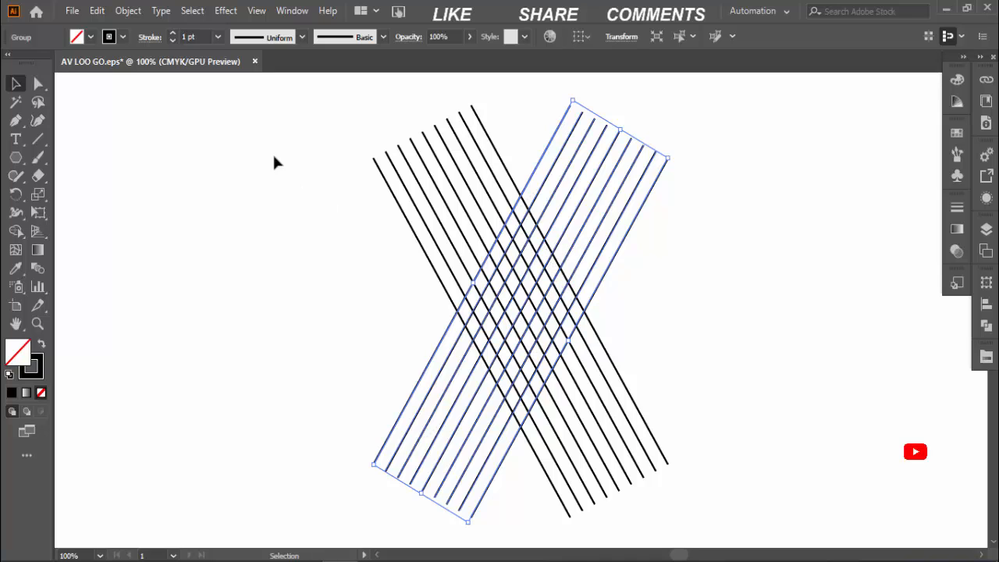
{"action": "left_click", "coordinate": [97, 10]}
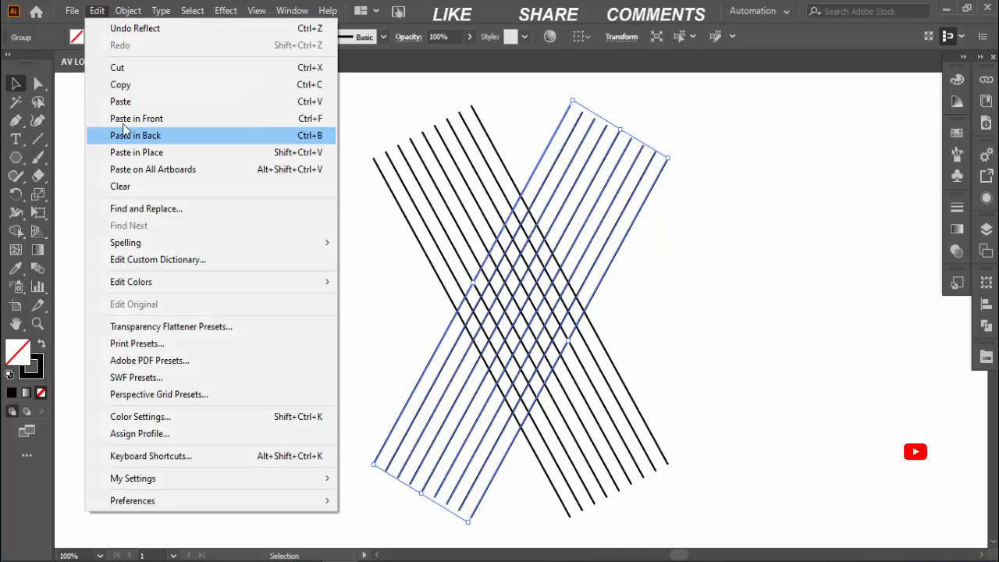
{"action": "left_click", "coordinate": [122, 85]}
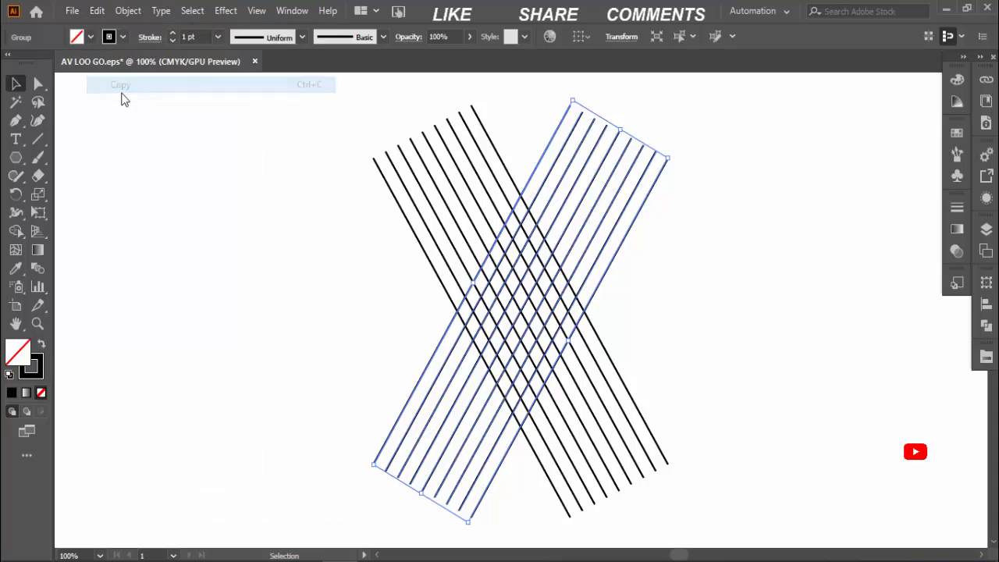
{"action": "left_click", "coordinate": [96, 11]}
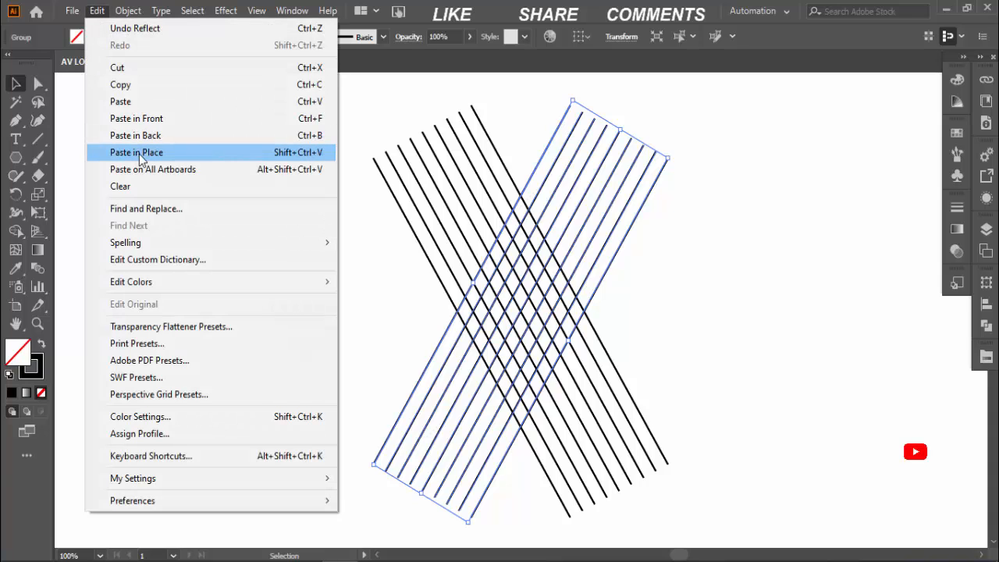
{"action": "left_click", "coordinate": [137, 154]}
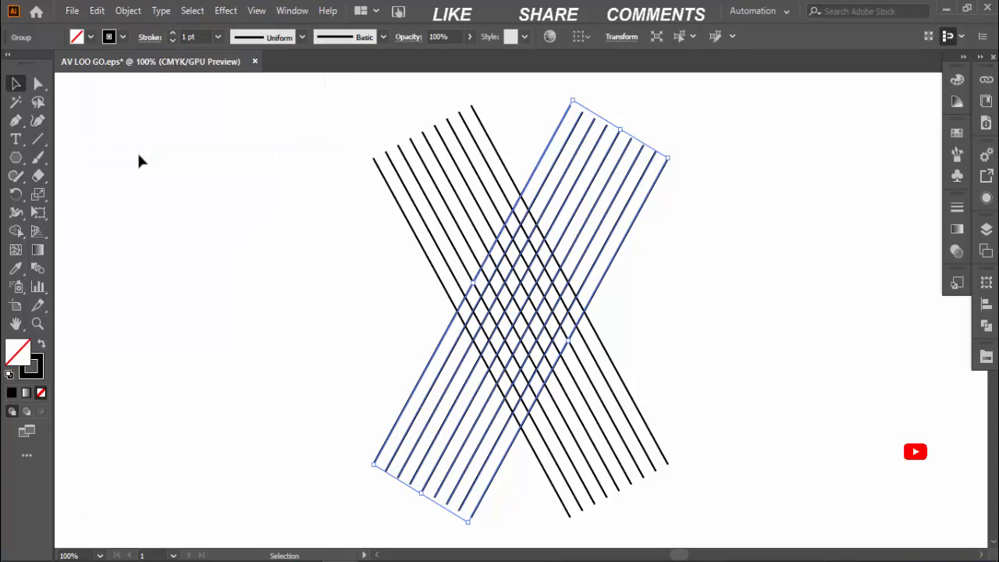
Rotate the pasted line group to 0° so its lines run horizontally across the lattice
{"action": "left_click", "coordinate": [614, 38]}
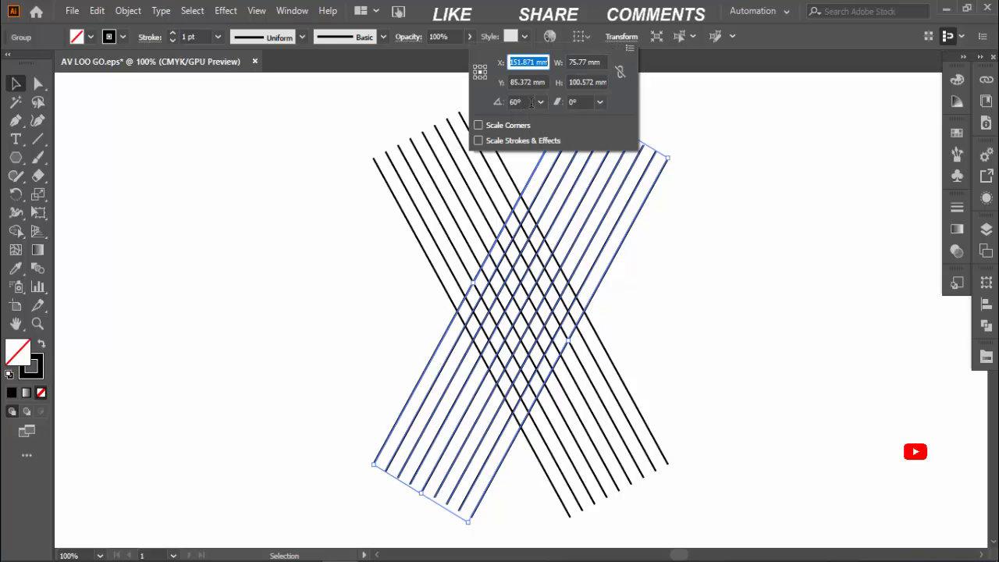
{"action": "left_click", "coordinate": [530, 101]}
{"action": "left_click", "coordinate": [540, 102]}
{"action": "left_click", "coordinate": [548, 120]}
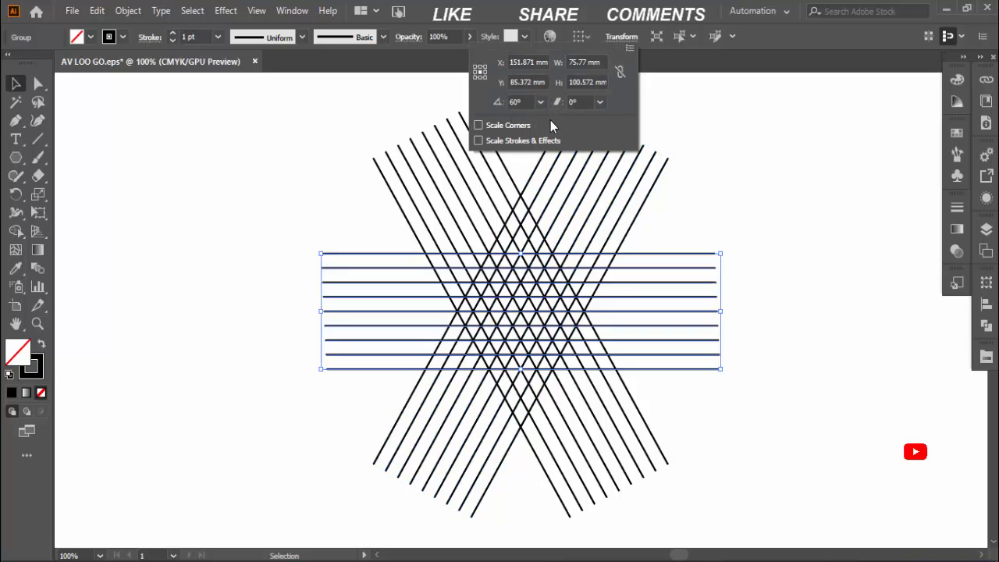
{"action": "left_click", "coordinate": [737, 248]}
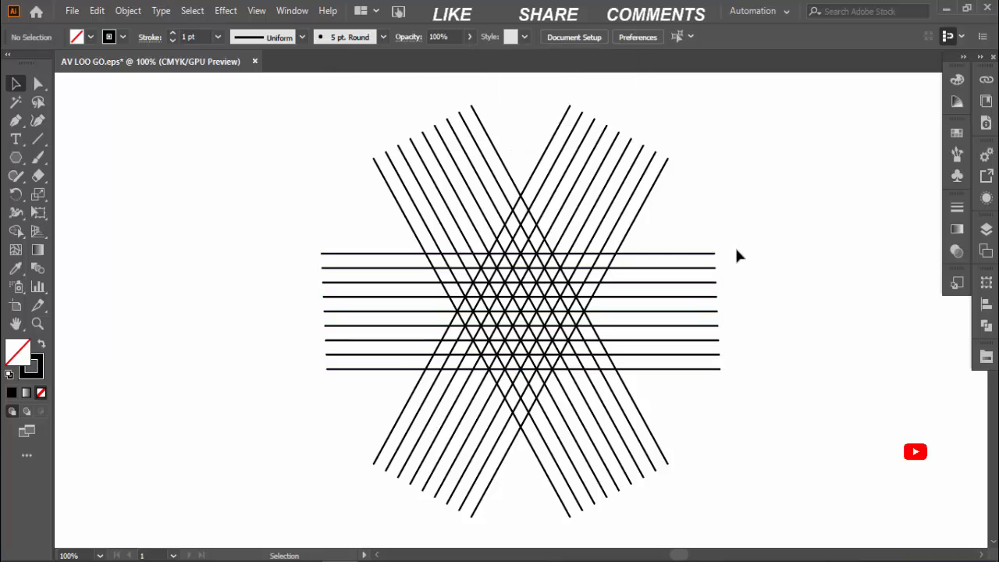
Set the stroke weight of all three line groups to 0.1 pt
{"action": "key", "text": "ctrl+plus"}
{"action": "key", "text": "ctrl+plus"}
{"action": "key", "text": "ctrl+plus"}
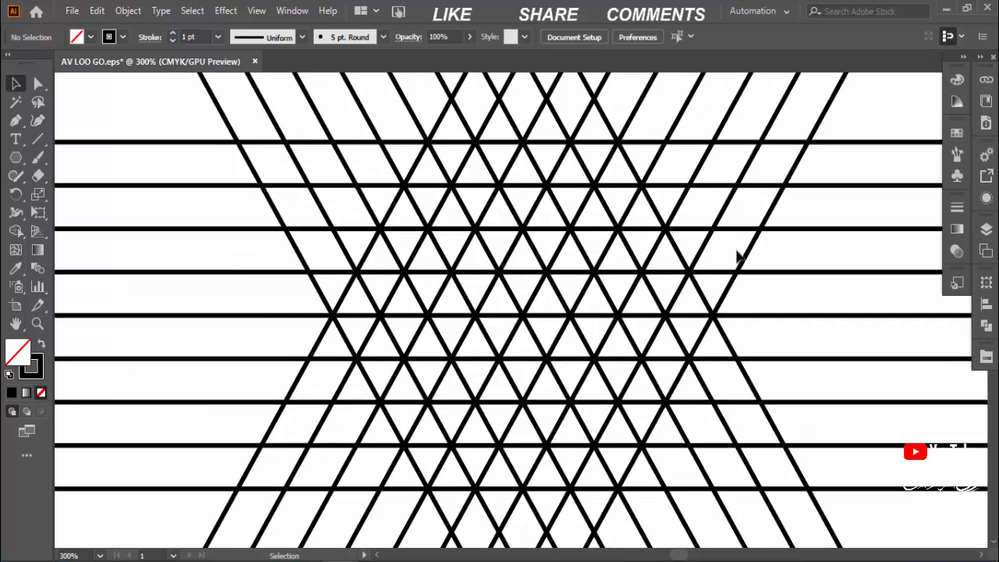
{"action": "left_click_drag", "start_coordinate": [737, 257], "coordinate": [644, 225]}
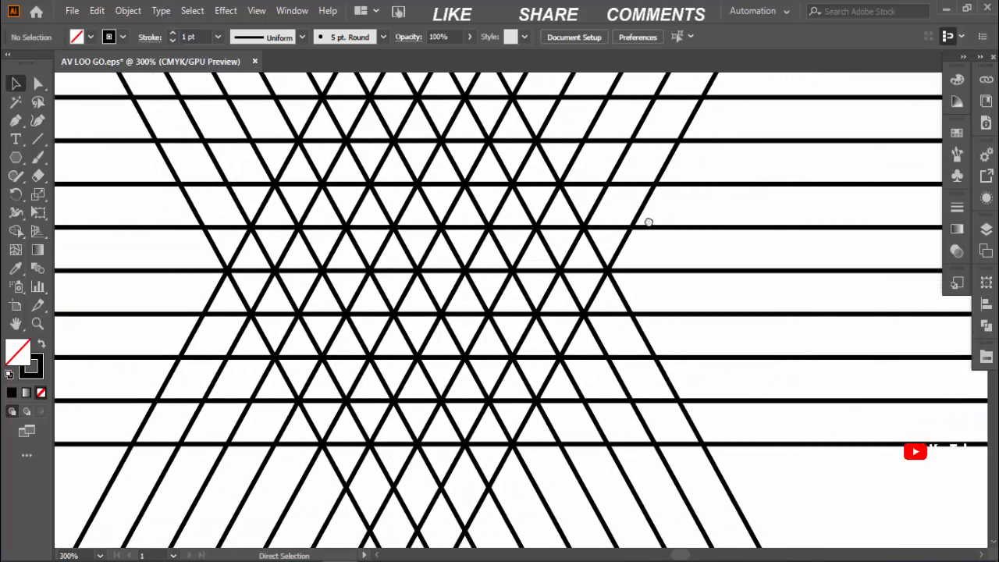
{"action": "key", "text": "ctrl+minus"}
{"action": "left_click_drag", "start_coordinate": [642, 273], "coordinate": [626, 257]}
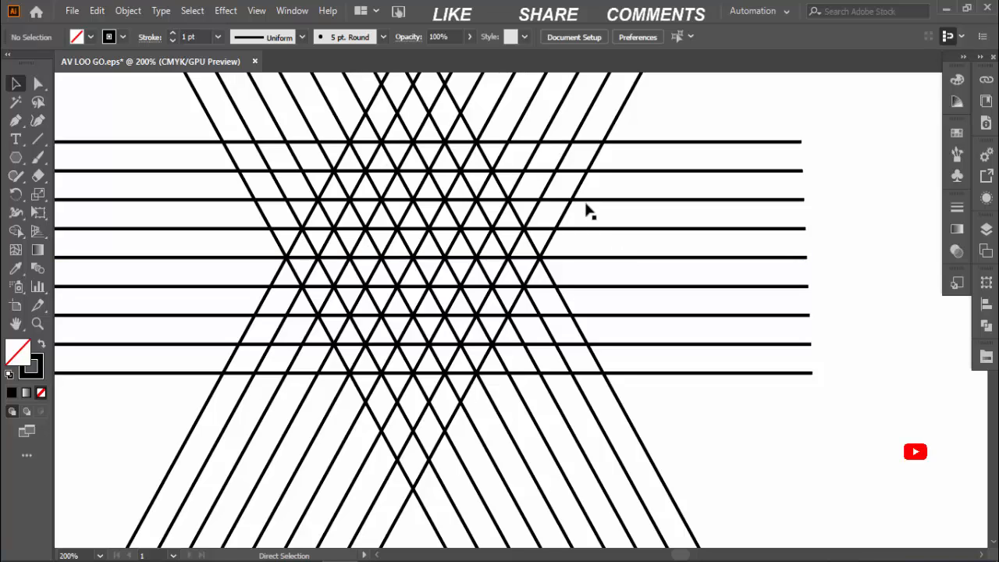
{"action": "key", "text": "ctrl+a"}
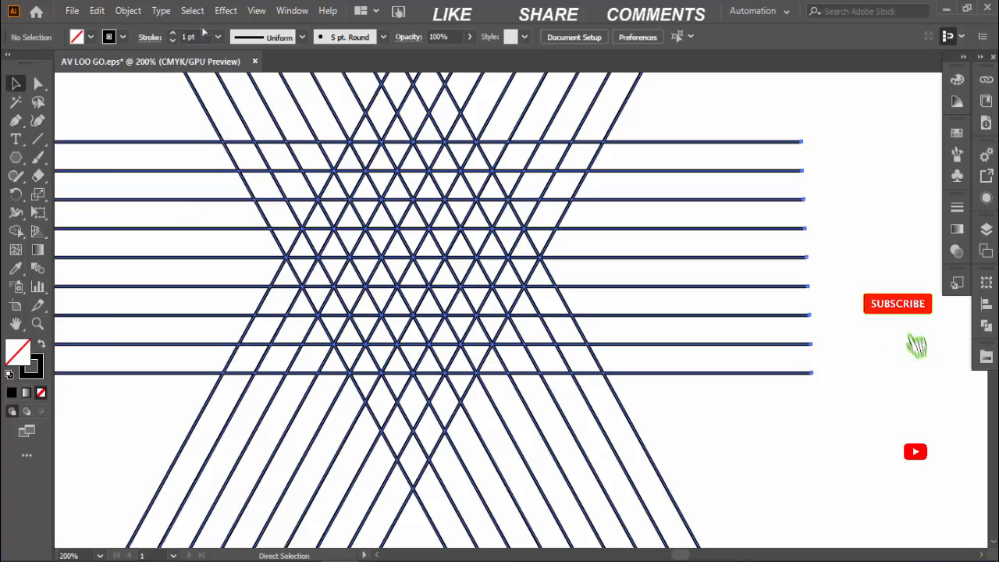
{"action": "left_click_drag", "start_coordinate": [200, 36], "coordinate": [154, 36]}
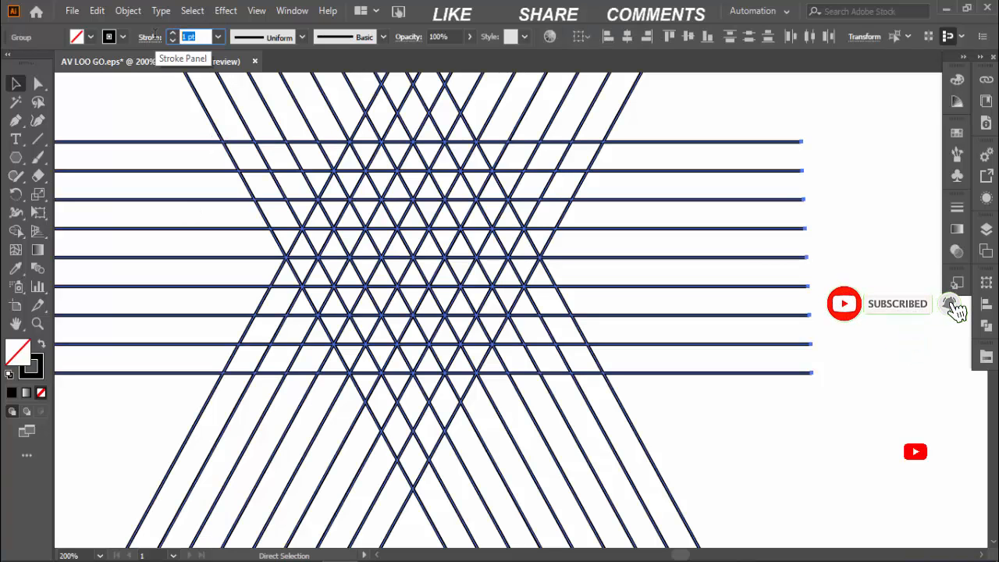
{"action": "type", "text": "0"}
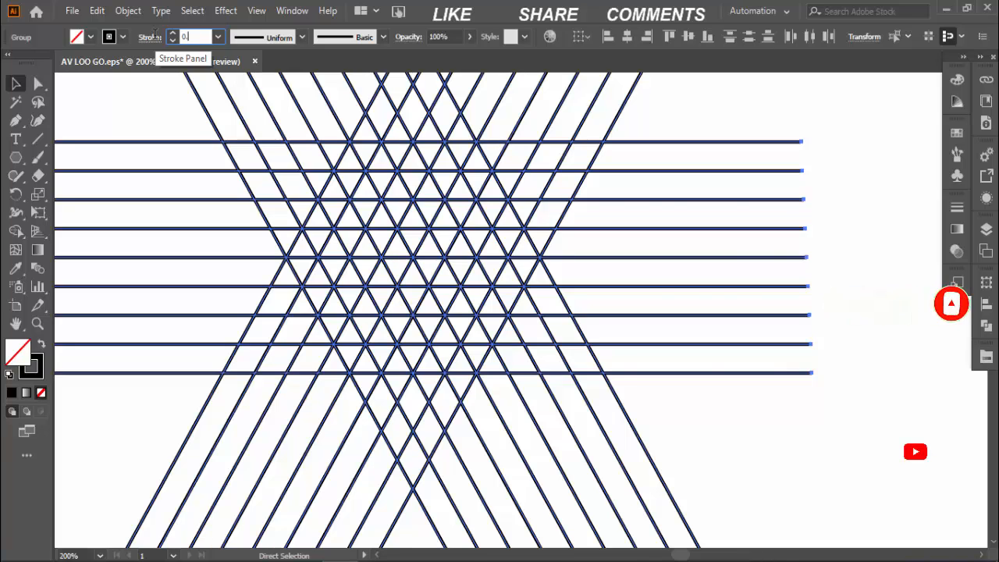
{"action": "type", "text": ".1"}
{"action": "key", "text": "Return"}
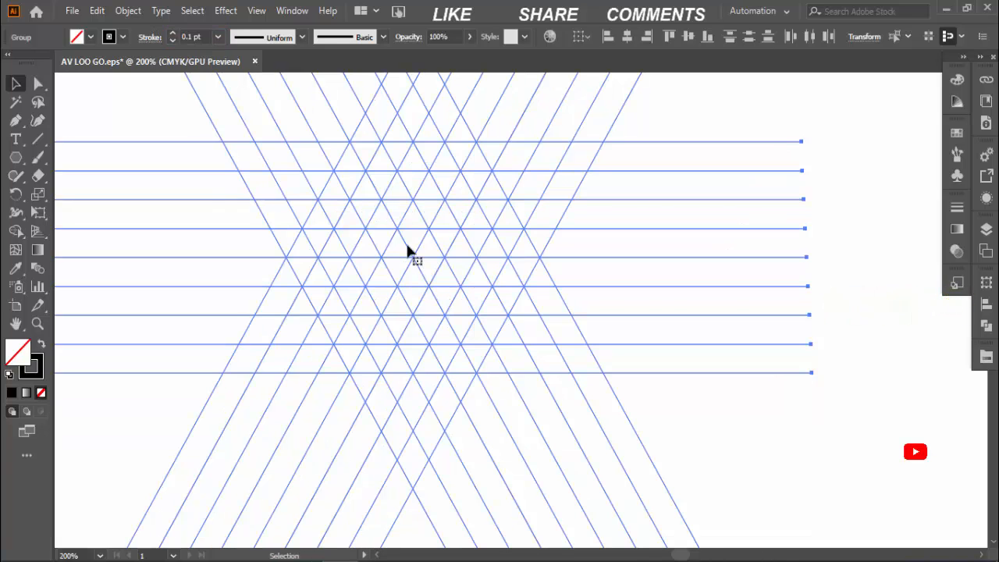
Use the Shape Builder with a black fill to merge grid cells into a large V with one-cell-wide arms
{"action": "key", "text": "v"}
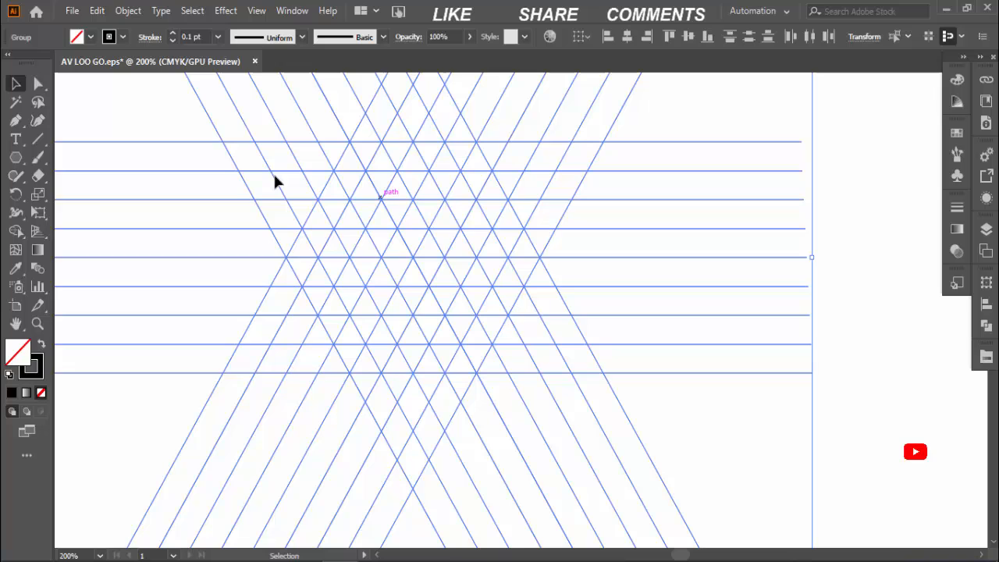
{"action": "left_click", "coordinate": [16, 230]}
{"action": "left_click", "coordinate": [90, 37]}
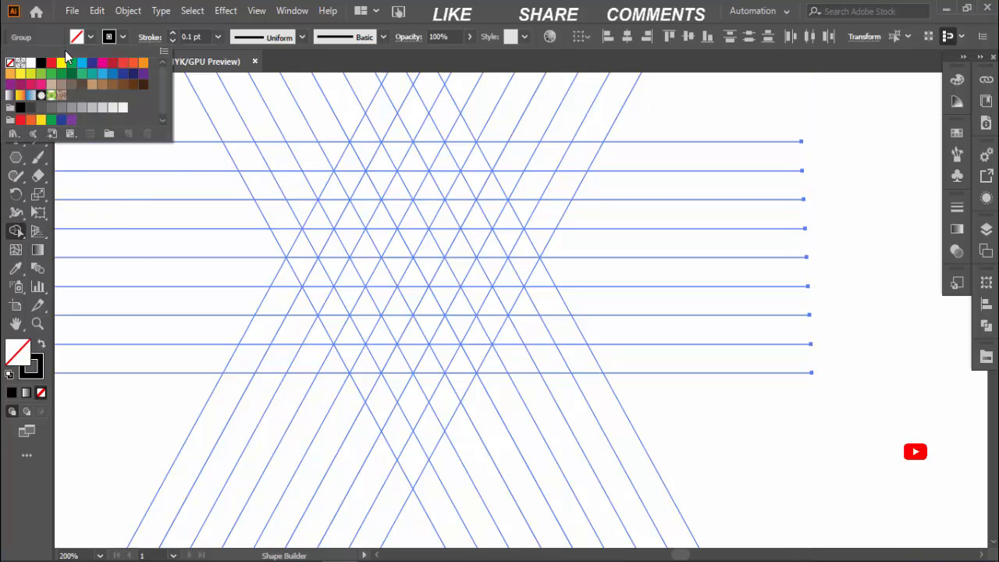
{"action": "left_click", "coordinate": [41, 63]}
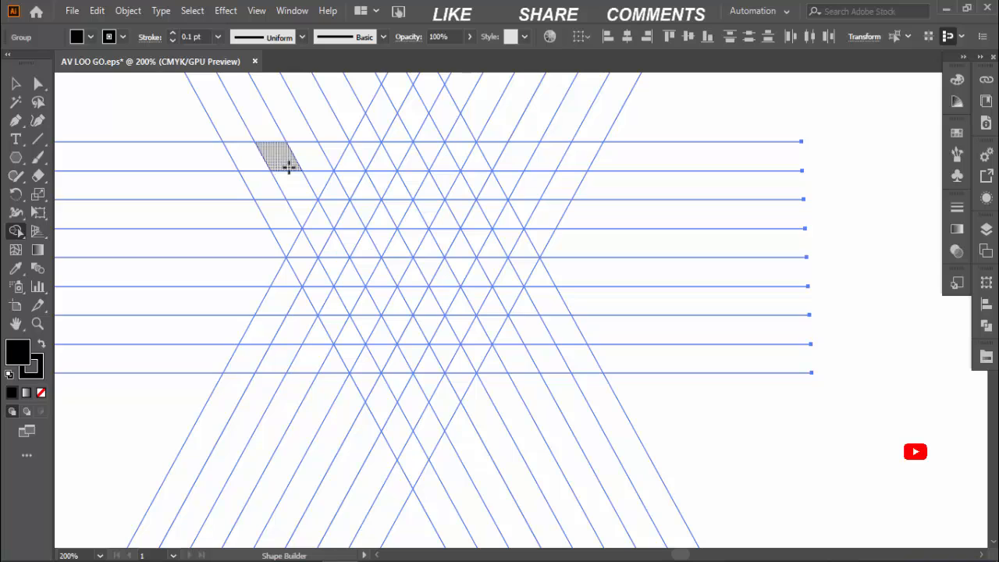
{"action": "left_click_drag", "start_coordinate": [286, 163], "coordinate": [406, 384]}
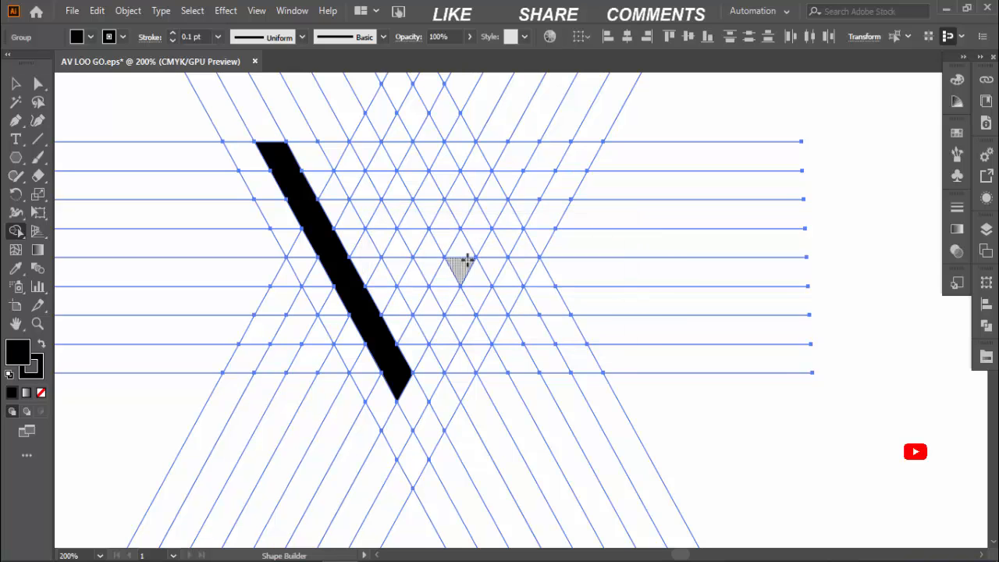
{"action": "mouse_move", "coordinate": [520, 160]}
{"action": "left_mouse_down"}
{"action": "mouse_move", "coordinate": [409, 357]}
{"action": "mouse_move", "coordinate": [460, 287]}
{"action": "left_mouse_up"}
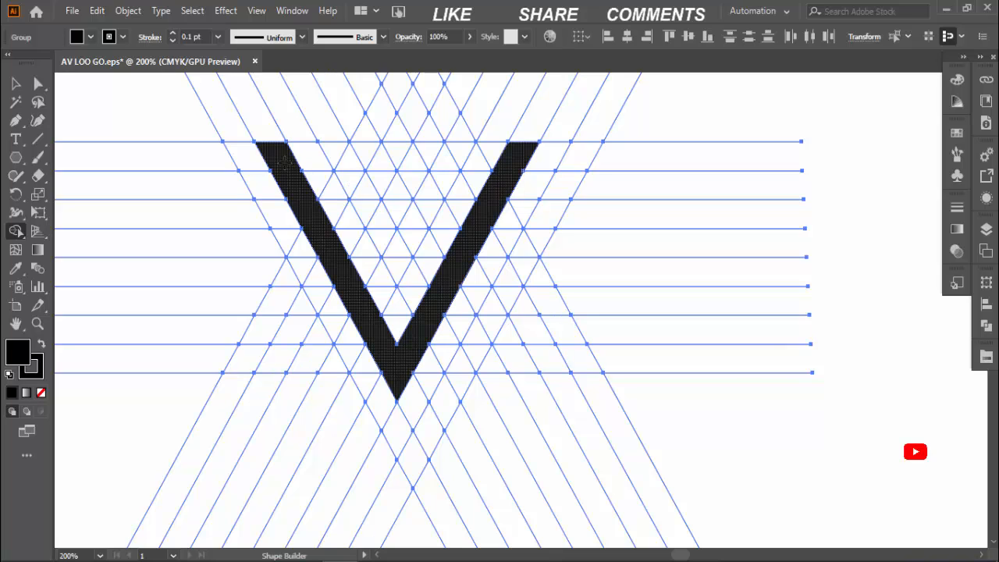
Merge grid cells into a smaller inner V joined along the top row to the large V's left arm
{"action": "mouse_move", "coordinate": [282, 156]}
{"action": "left_mouse_down"}
{"action": "mouse_move", "coordinate": [350, 153]}
{"action": "mouse_move", "coordinate": [396, 267]}
{"action": "mouse_move", "coordinate": [450, 186]}
{"action": "mouse_move", "coordinate": [441, 184]}
{"action": "left_mouse_up"}
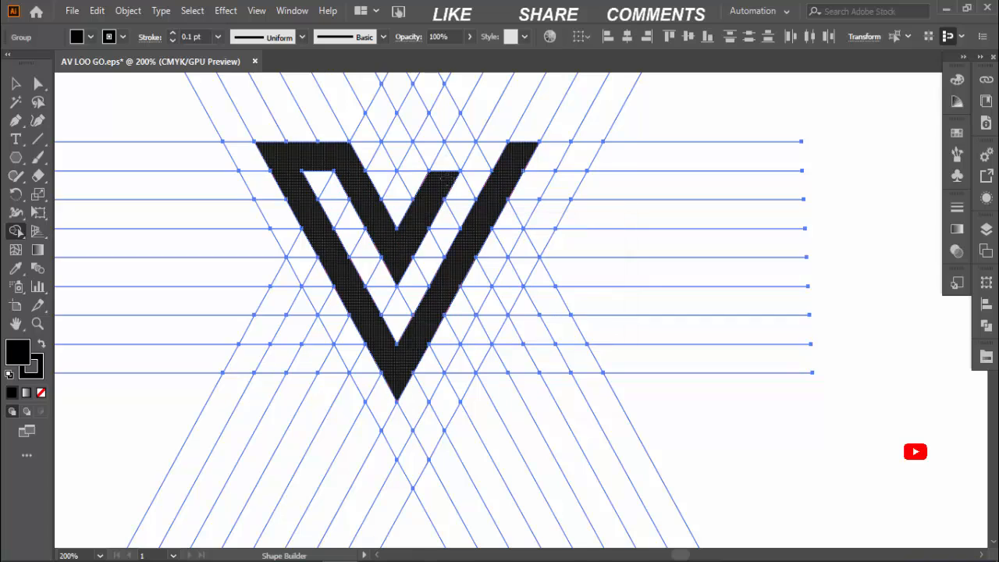
{"action": "left_click", "coordinate": [461, 157]}
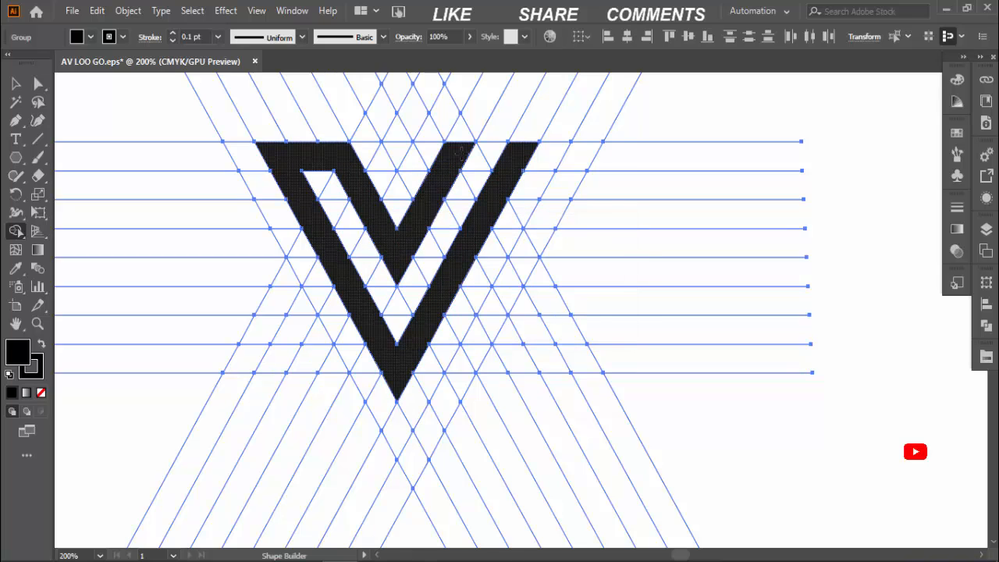
Merge the top-row grid cells that join the inner V to the large V's right arm
{"action": "left_click", "coordinate": [500, 156]}
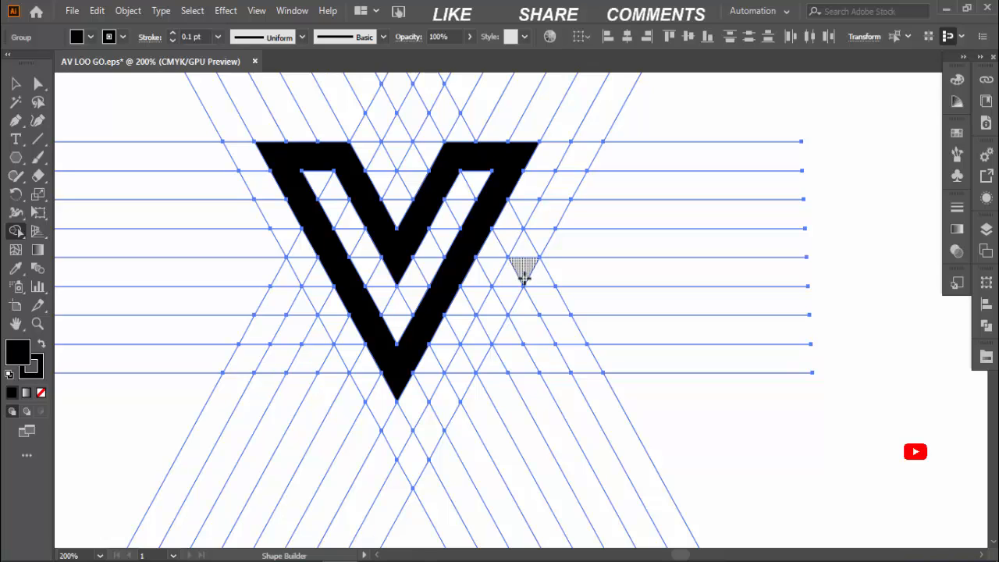
{"action": "key", "text": "ctrl+minus"}
{"action": "key", "text": "ctrl+minus"}
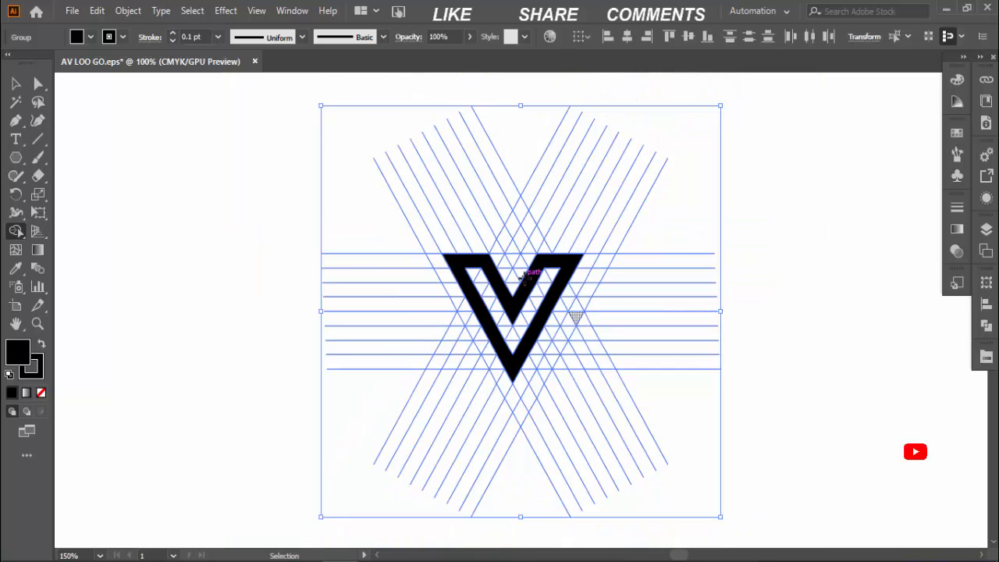
{"action": "scroll", "coordinate": [608, 336], "scroll_direction": "down", "scroll_amount": 4}
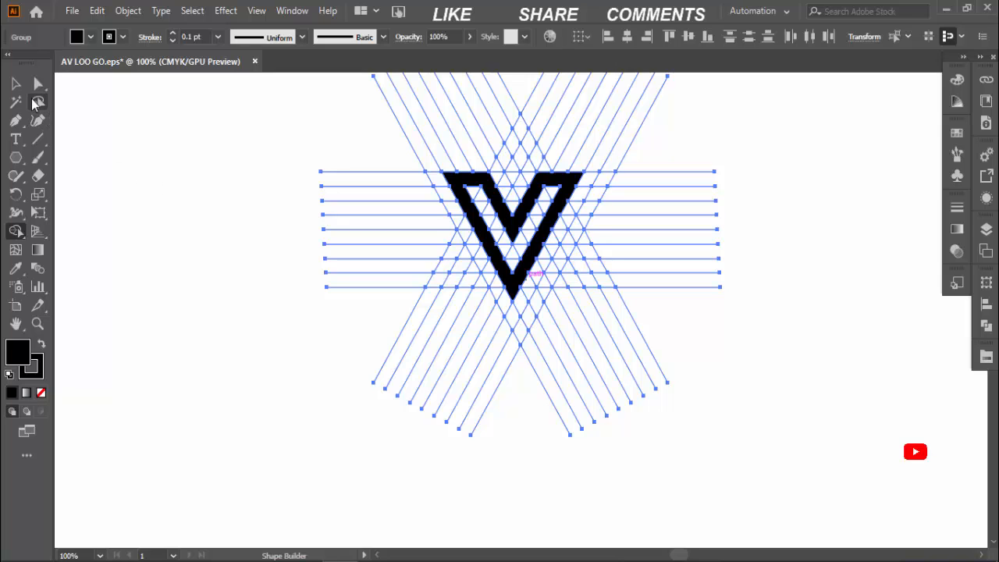
Ungroup the merged V shape from the group of horizontal lines
{"action": "left_click", "coordinate": [16, 83]}
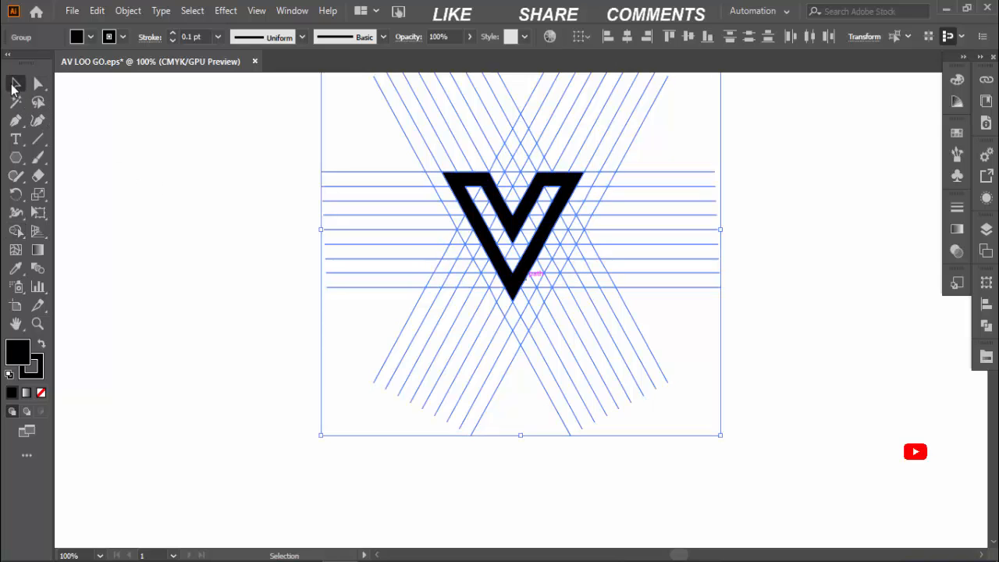
{"action": "left_click", "coordinate": [315, 230]}
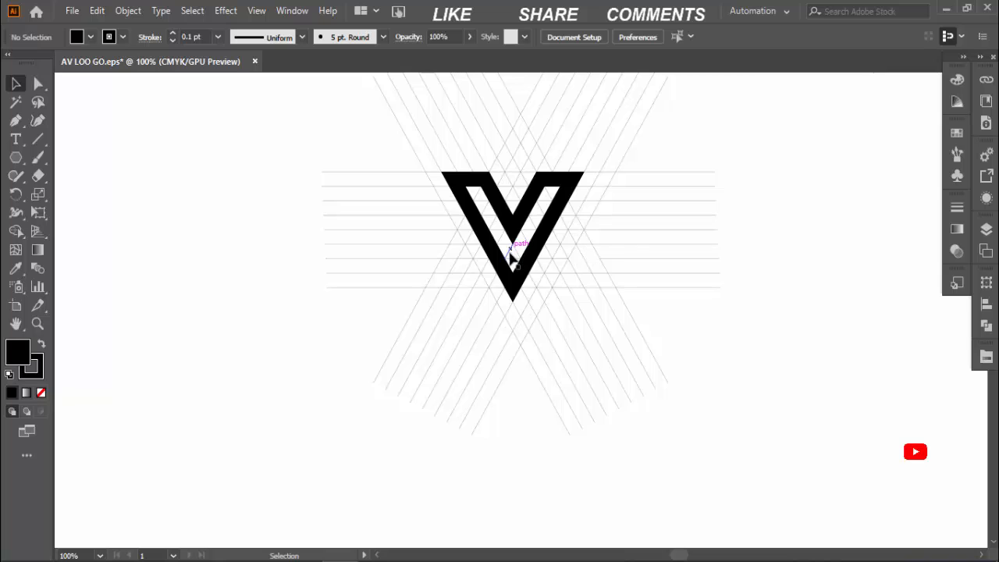
{"action": "left_click", "coordinate": [504, 271]}
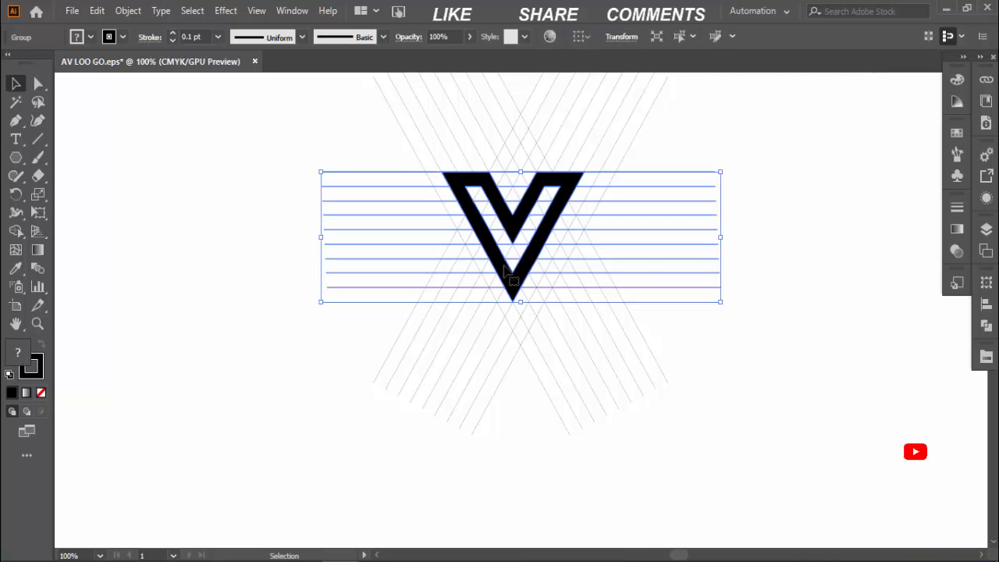
{"action": "right_click", "coordinate": [506, 273]}
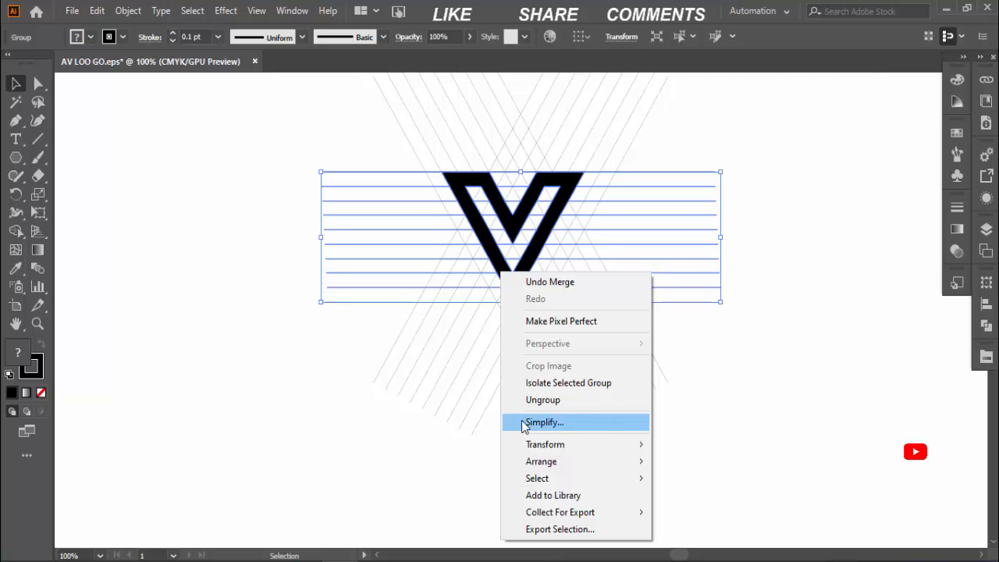
{"action": "left_click", "coordinate": [545, 400]}
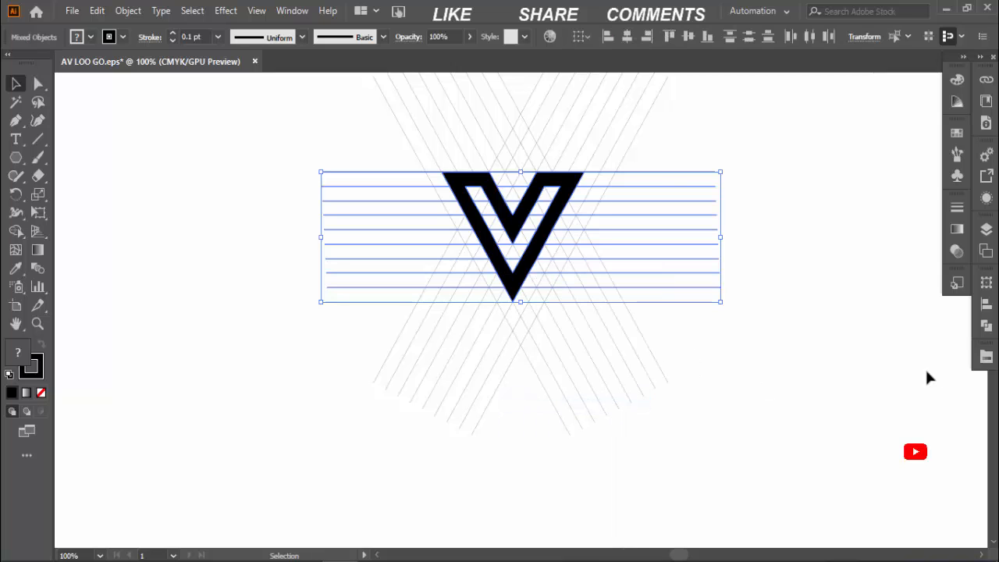
Move the black V shape off the line grid to the empty area on its left
{"action": "left_click", "coordinate": [793, 374]}
{"action": "left_click", "coordinate": [530, 281]}
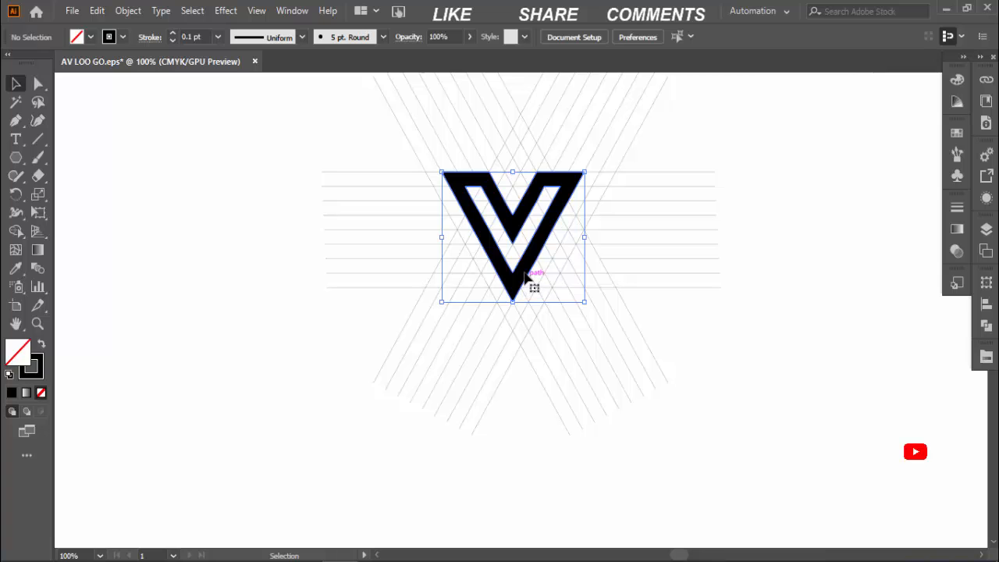
{"action": "left_click_drag", "start_coordinate": [527, 279], "coordinate": [149, 230]}
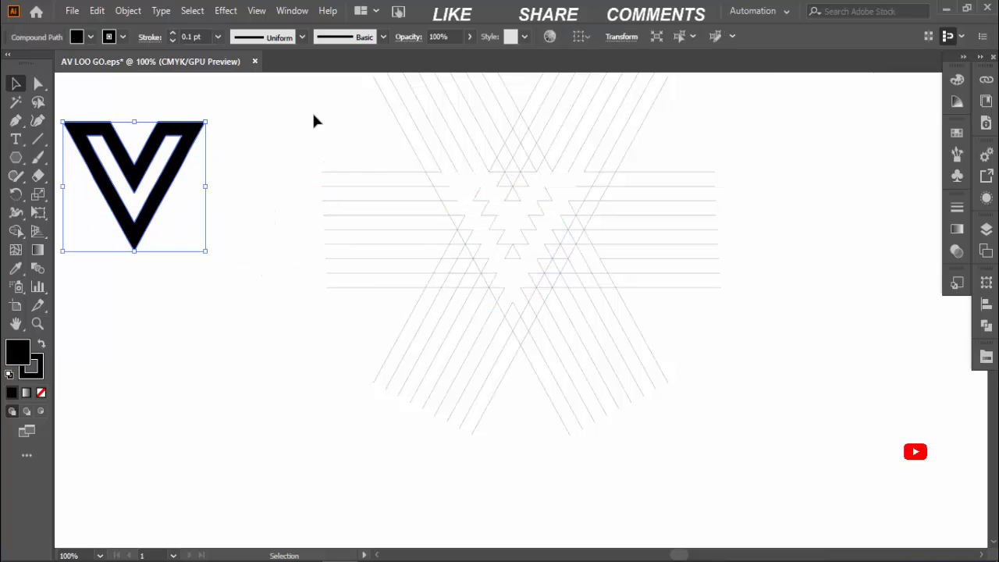
Delete all the remaining grid lines, keeping only the black V
{"action": "left_click", "coordinate": [755, 372]}
{"action": "left_click_drag", "start_coordinate": [250, 102], "coordinate": [789, 394]}
{"action": "key", "text": "Delete"}
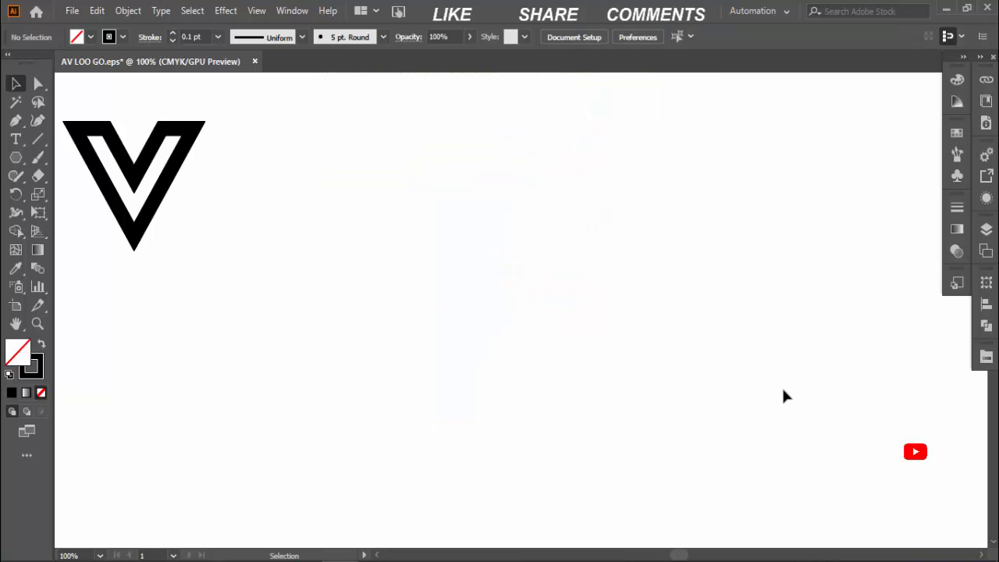
Isolate the V's compound path and try to move its outer outline away from the inner cutout
{"action": "double_click", "coordinate": [153, 226]}
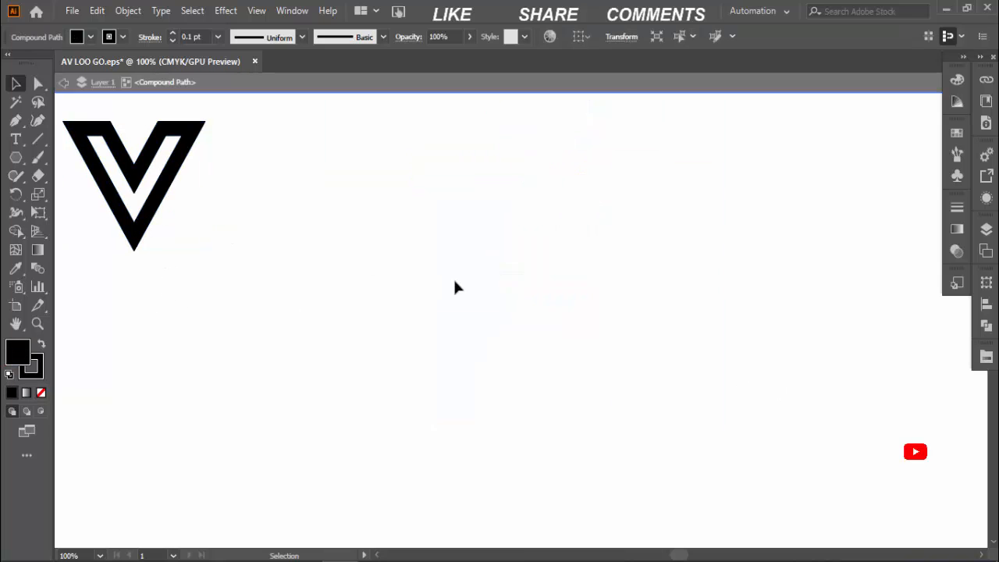
{"action": "left_click_drag", "start_coordinate": [162, 199], "coordinate": [411, 312]}
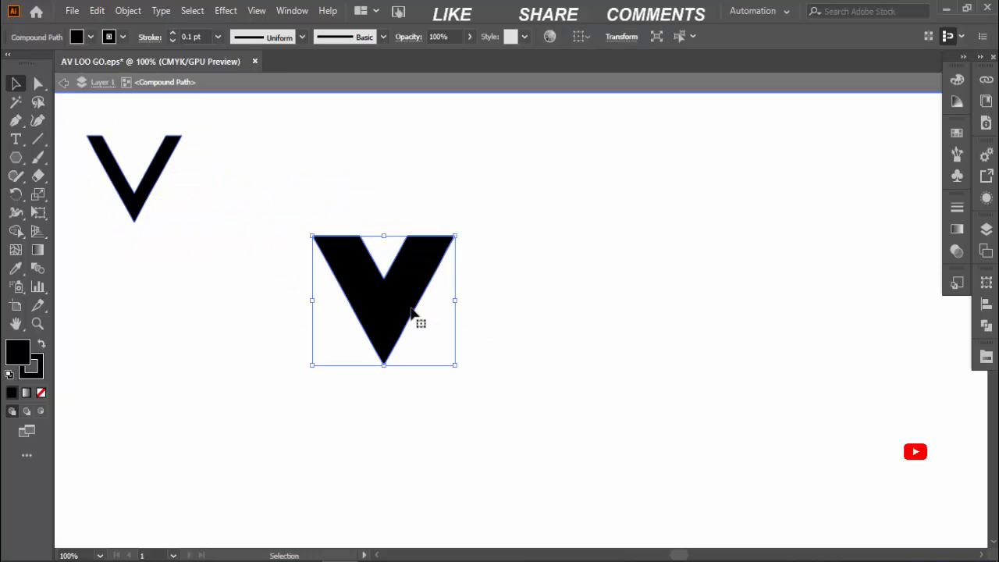
{"action": "key", "text": "ctrl+z"}
{"action": "left_click", "coordinate": [401, 294]}
Enlarge the whole V logo proportionally to nearly four times its size and position it near the middle of the artboard
{"action": "key", "text": "ctrl+minus"}
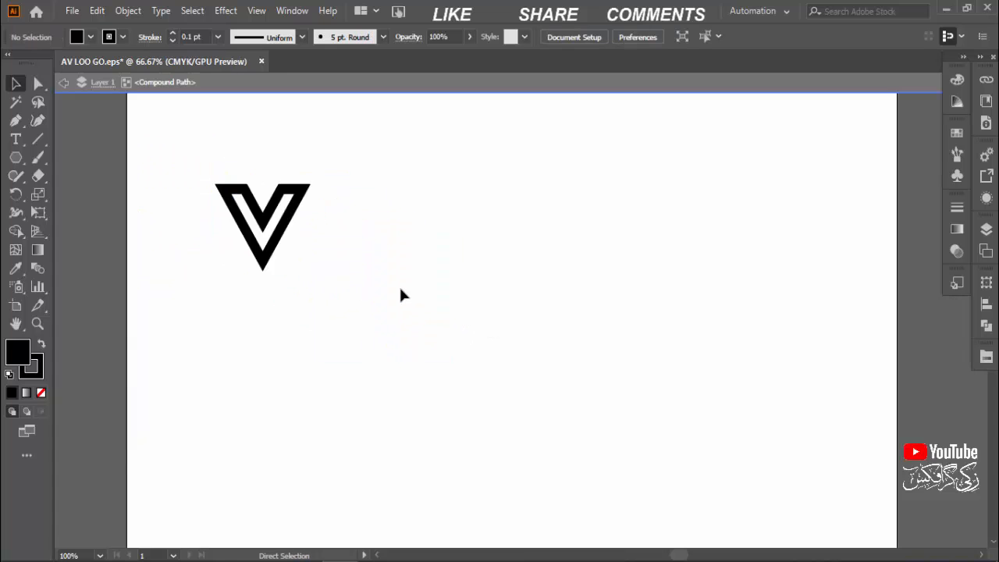
{"action": "key", "text": "ctrl+minus"}
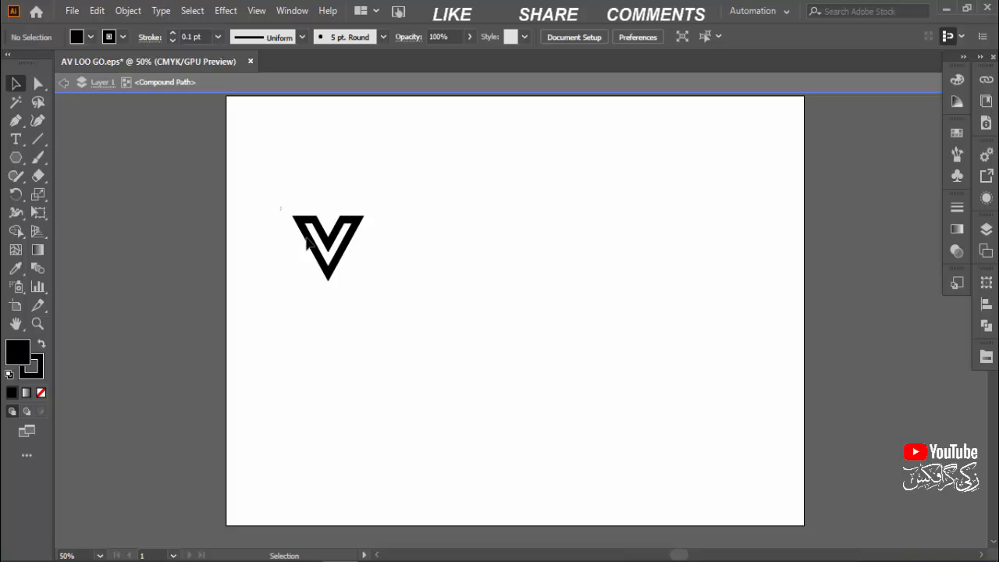
{"action": "left_click_drag", "start_coordinate": [366, 267], "coordinate": [384, 276]}
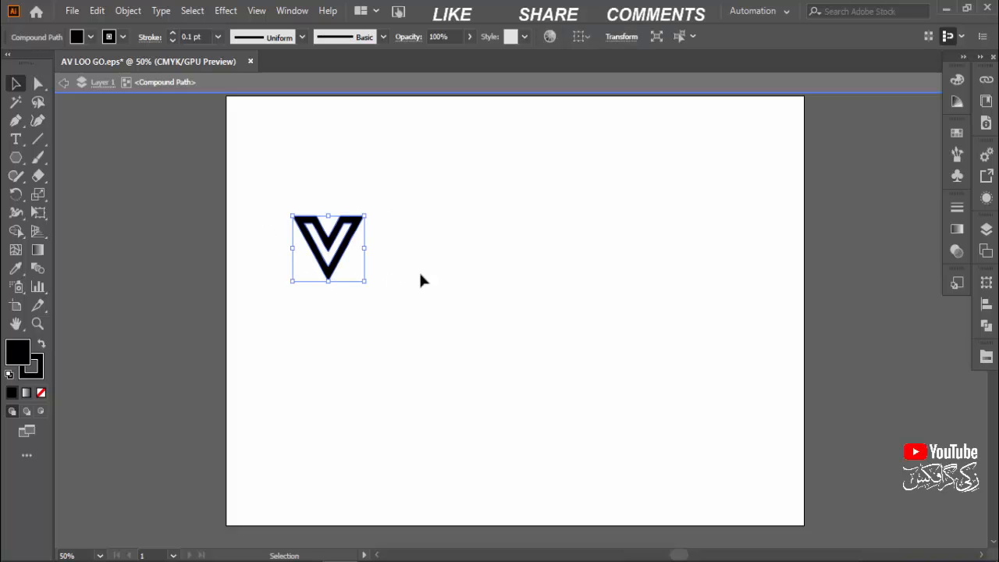
{"action": "left_click_drag", "start_coordinate": [364, 212], "coordinate": [490, 134]}
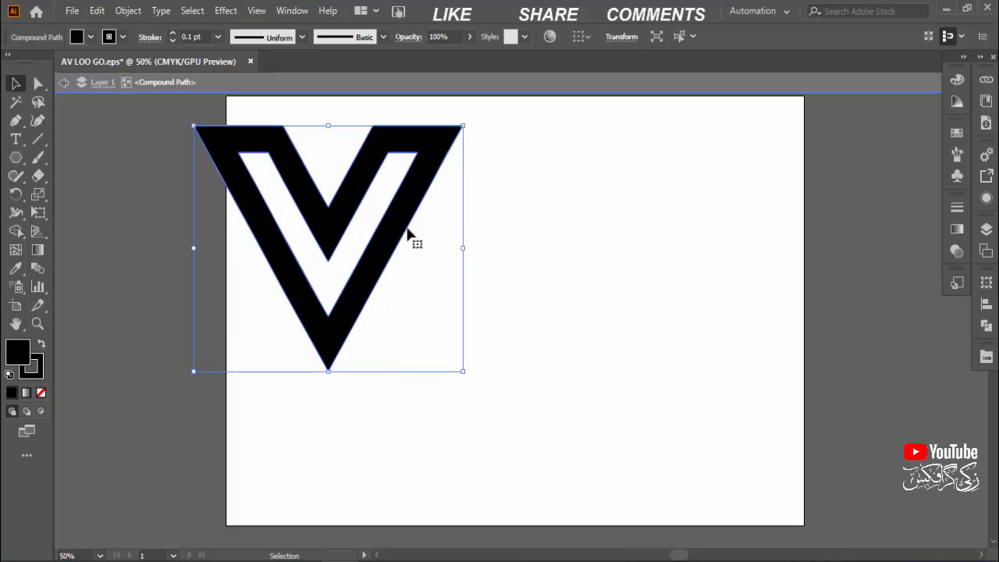
{"action": "left_click_drag", "start_coordinate": [410, 229], "coordinate": [570, 274]}
{"action": "key", "text": "shift+Left"}
{"action": "key", "text": "shift+Left"}
{"action": "key", "text": "shift+Left"}
{"action": "key", "text": "shift+Left"}
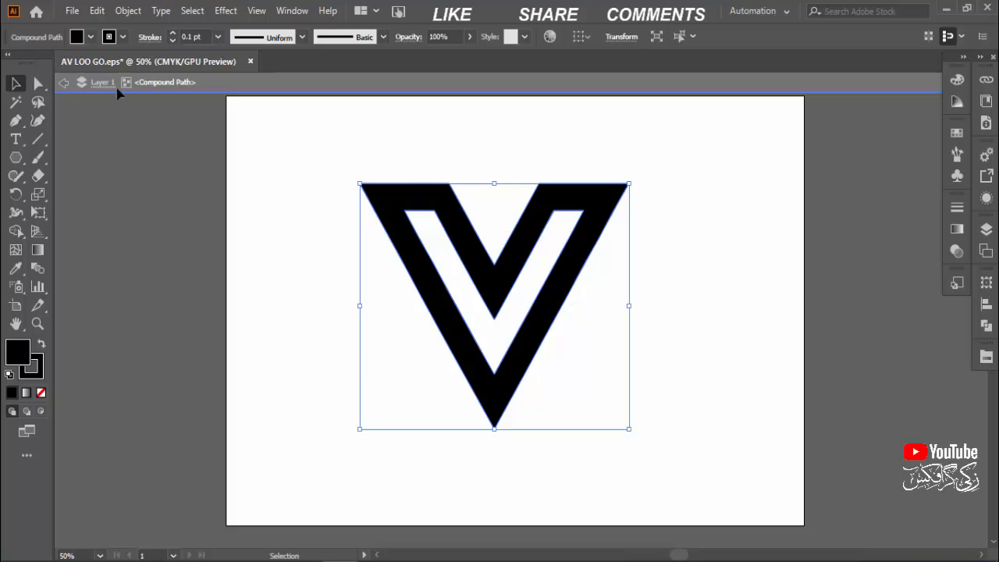
Expand the V logo with both Fill and Stroke enabled
{"action": "left_click", "coordinate": [97, 11]}
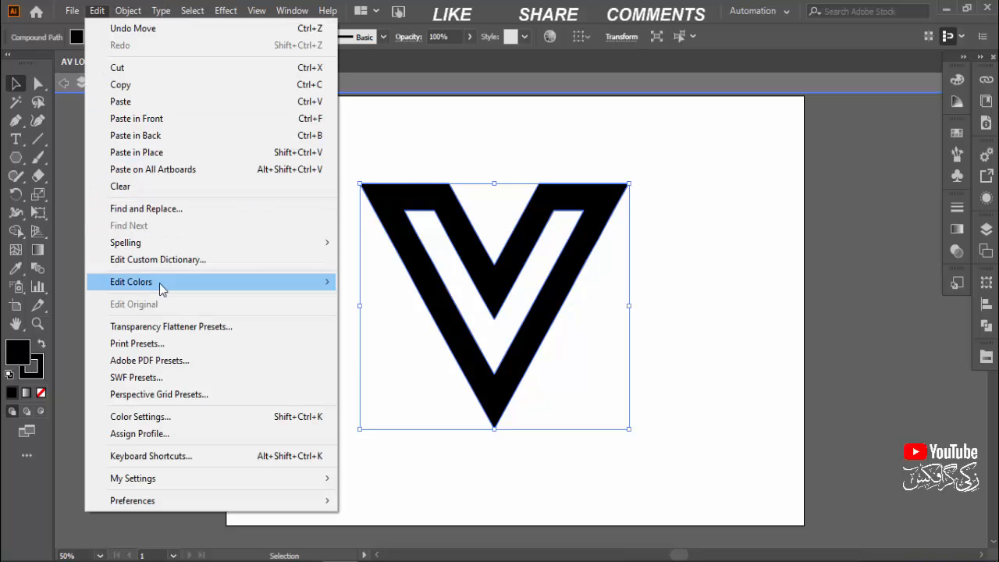
{"action": "left_click", "coordinate": [128, 10]}
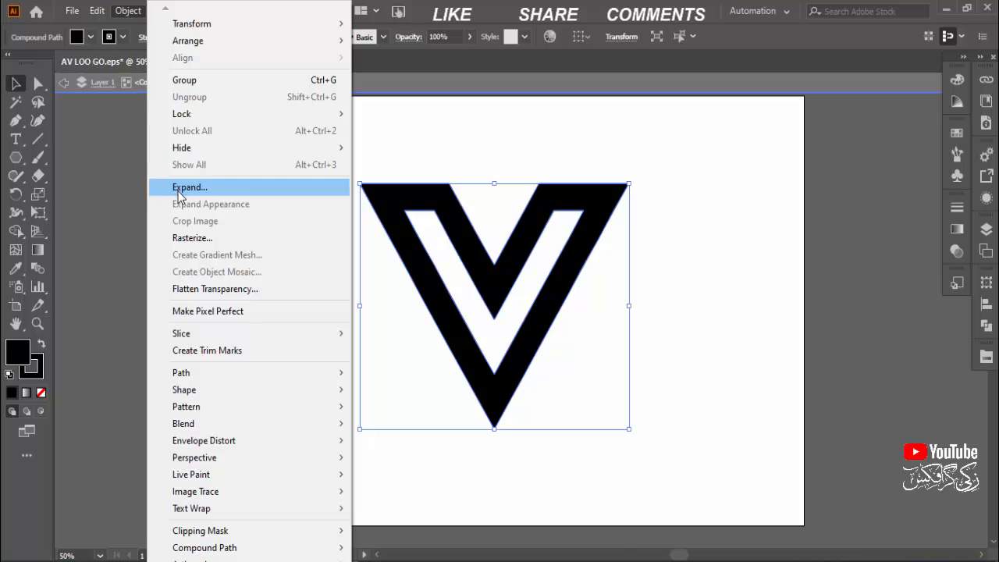
{"action": "left_click", "coordinate": [178, 191]}
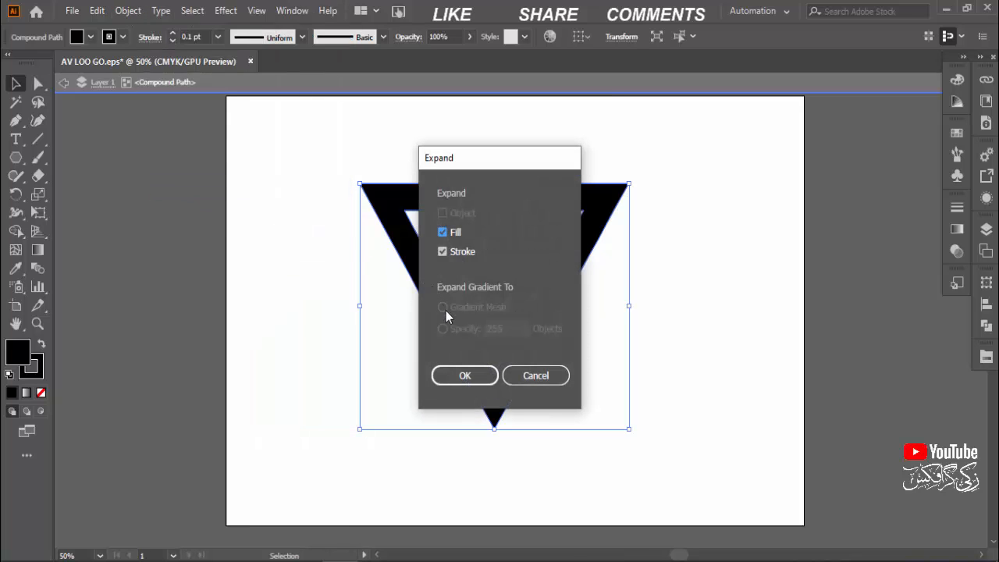
{"action": "left_click", "coordinate": [479, 377]}
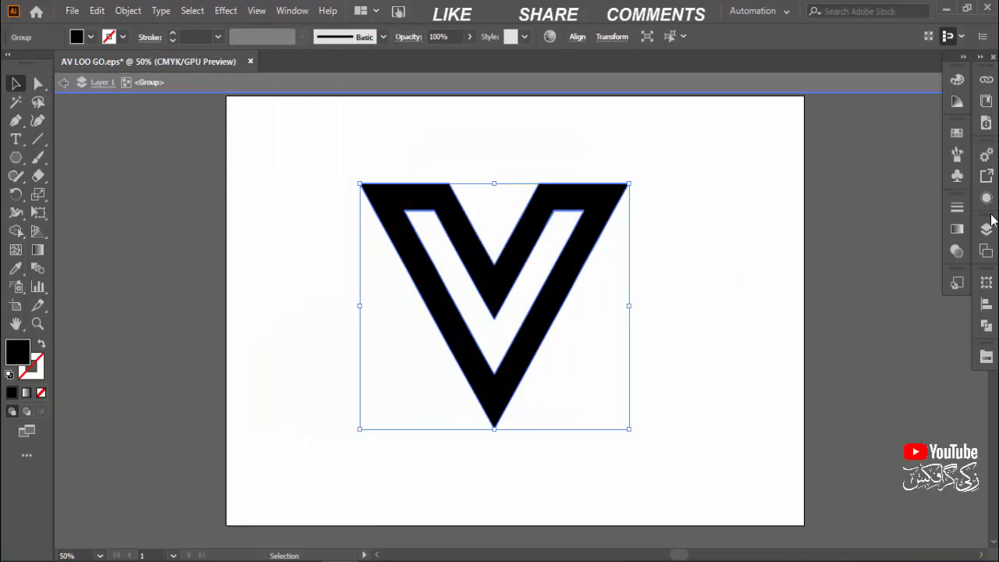
Unite the expanded V pieces into one shape with the Pathfinder and deselect it
{"action": "left_click", "coordinate": [986, 326]}
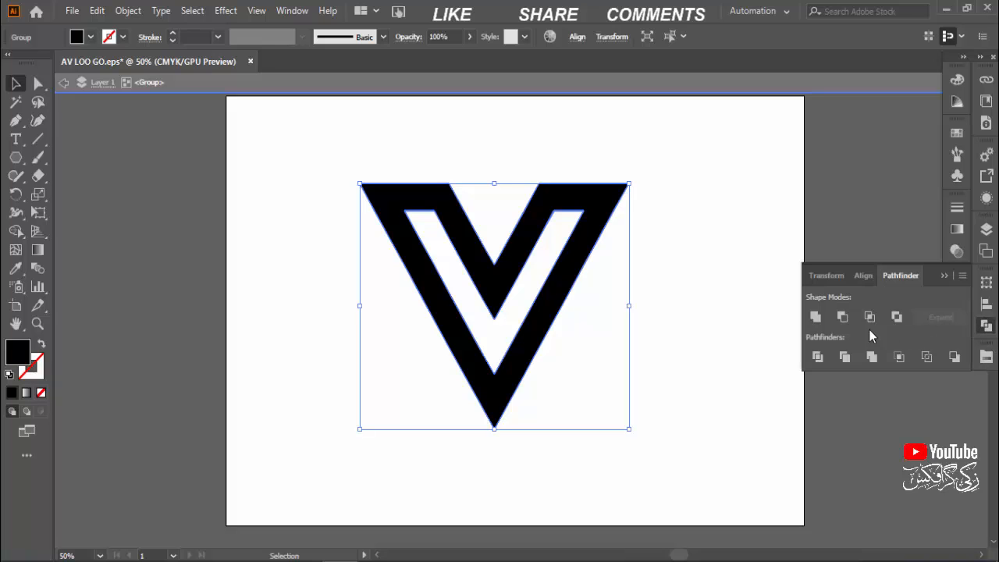
{"action": "left_click", "coordinate": [816, 317]}
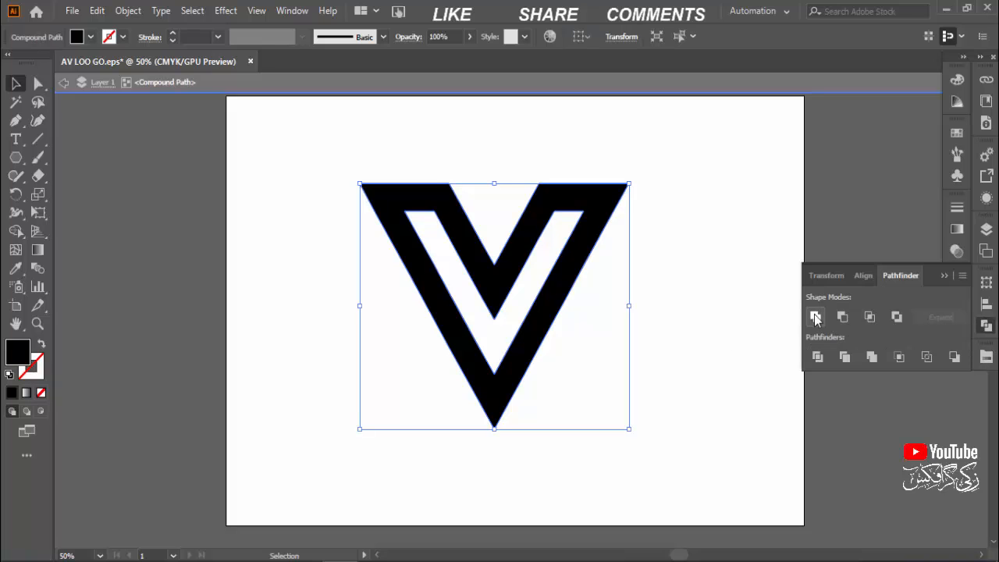
{"action": "left_click", "coordinate": [841, 196]}
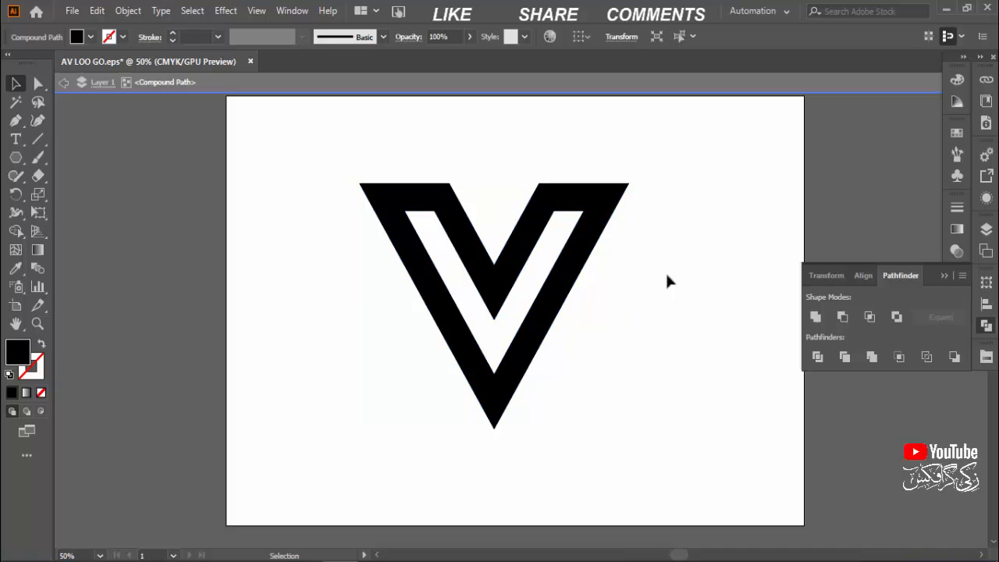
Try to scale up the V's outer outline proportionally about its center
{"action": "left_click", "coordinate": [577, 290]}
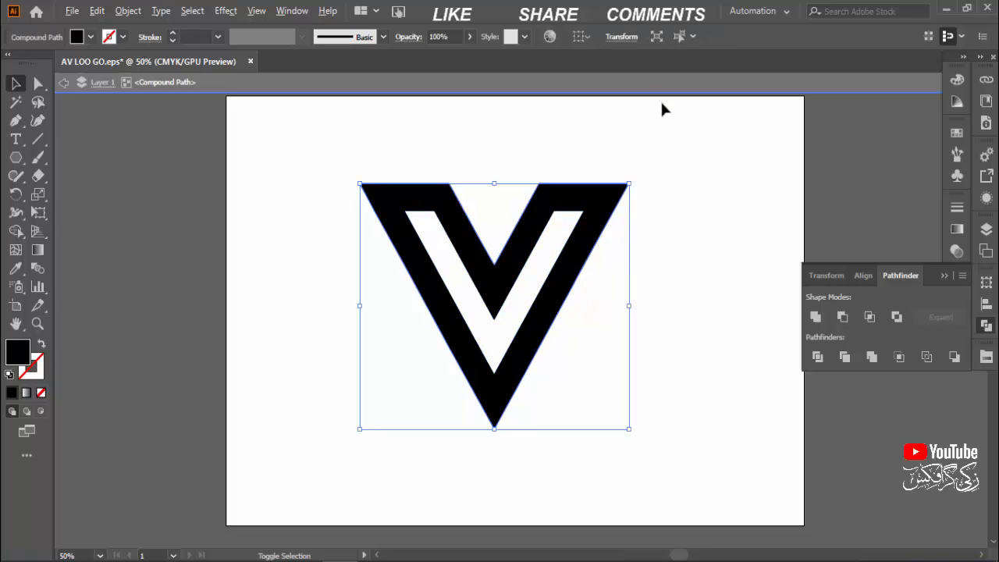
{"action": "left_click_drag", "start_coordinate": [629, 185], "coordinate": [674, 143]}
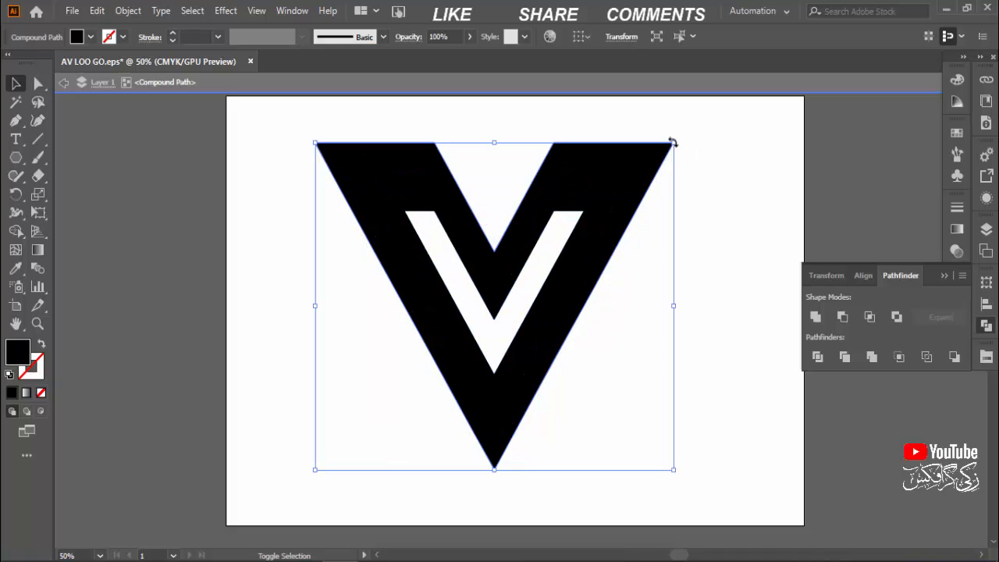
{"action": "key", "text": "ctrl+z"}
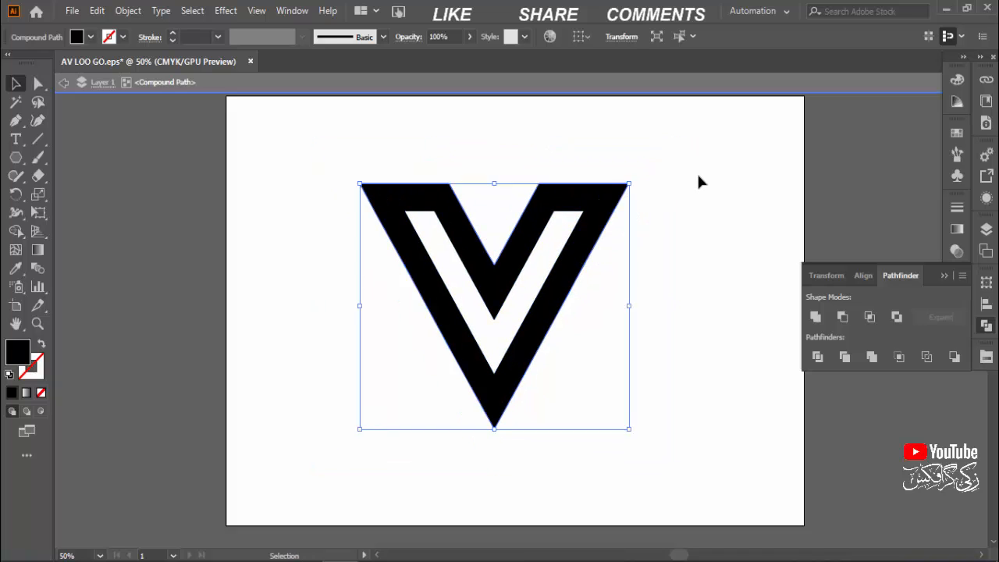
Group the V's outer and inner paths and enlarge the group proportionally from its center to fill more of the artboard
{"action": "left_click_drag", "start_coordinate": [697, 176], "coordinate": [587, 267]}
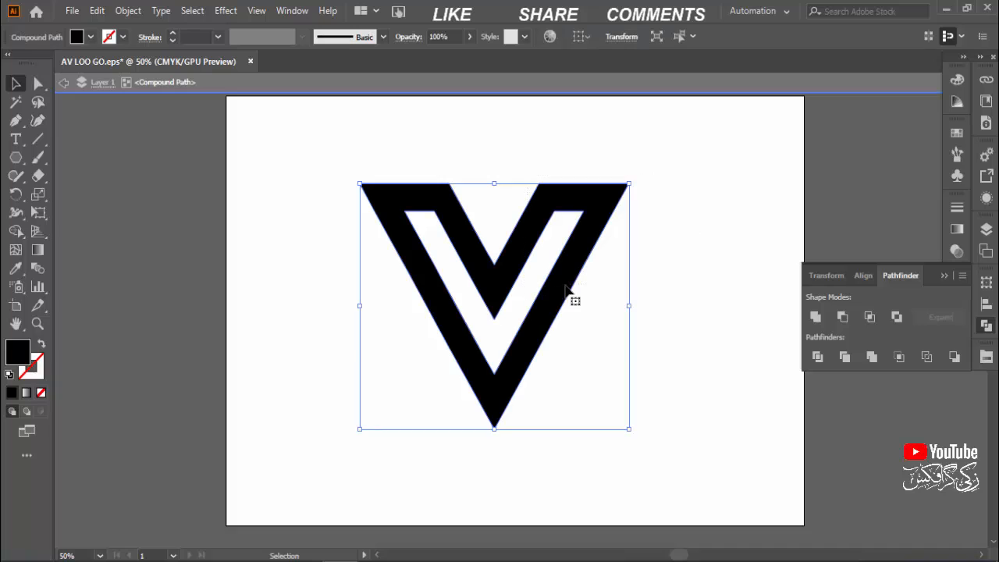
{"action": "key", "text": "ctrl+g"}
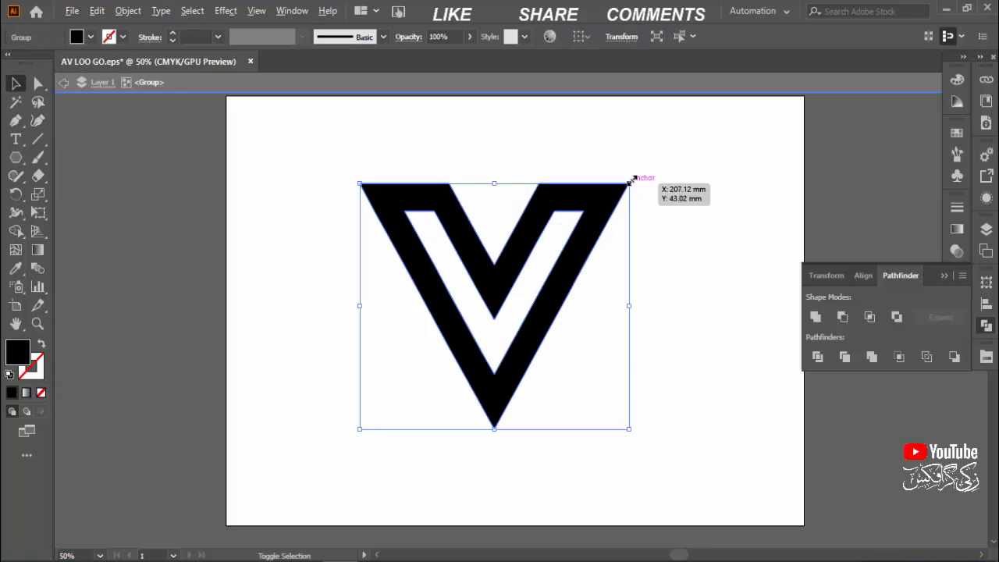
{"action": "left_click_drag", "start_coordinate": [652, 163], "coordinate": [672, 146]}
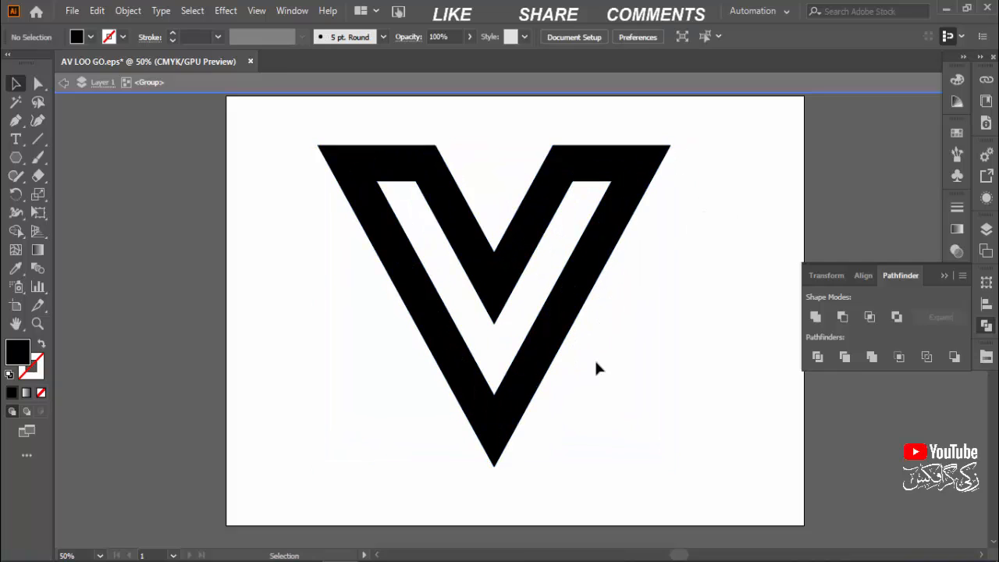